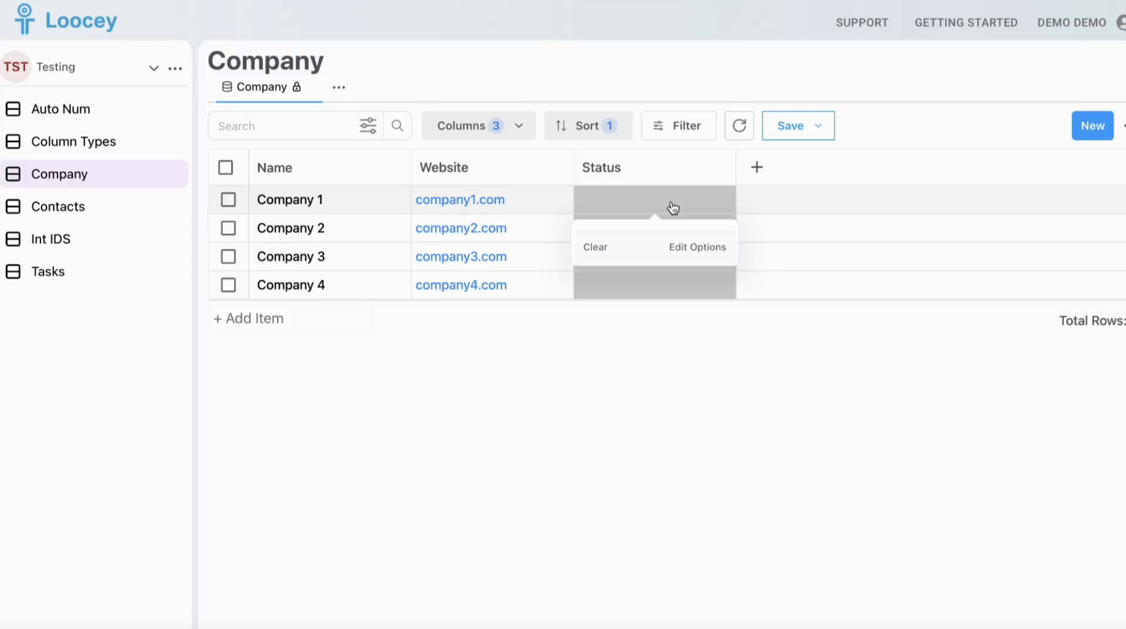
Add two options named Active and In-Active to the Status column of the Company list
type("Active")
left_click(572, 314)
type("Active")
left_click(618, 305)
type("In")
Set the Active status option's color to green and pick a color for the In-Active option
left_click(601, 274)
left_click(532, 481)
left_click(666, 532)
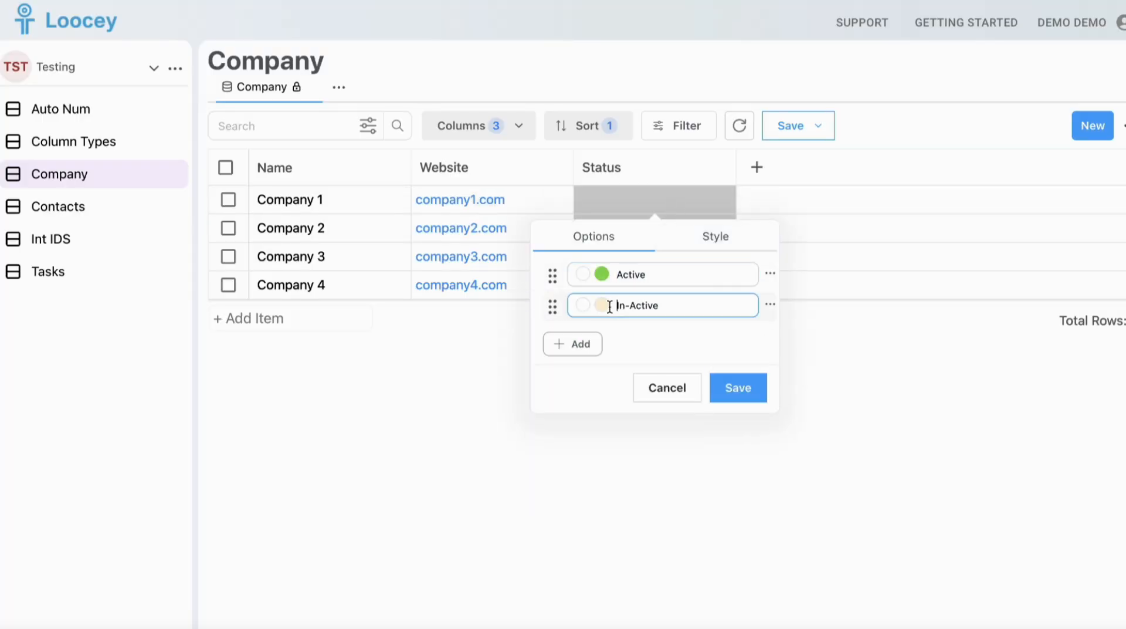
left_click(601, 304)
left_click(611, 529)
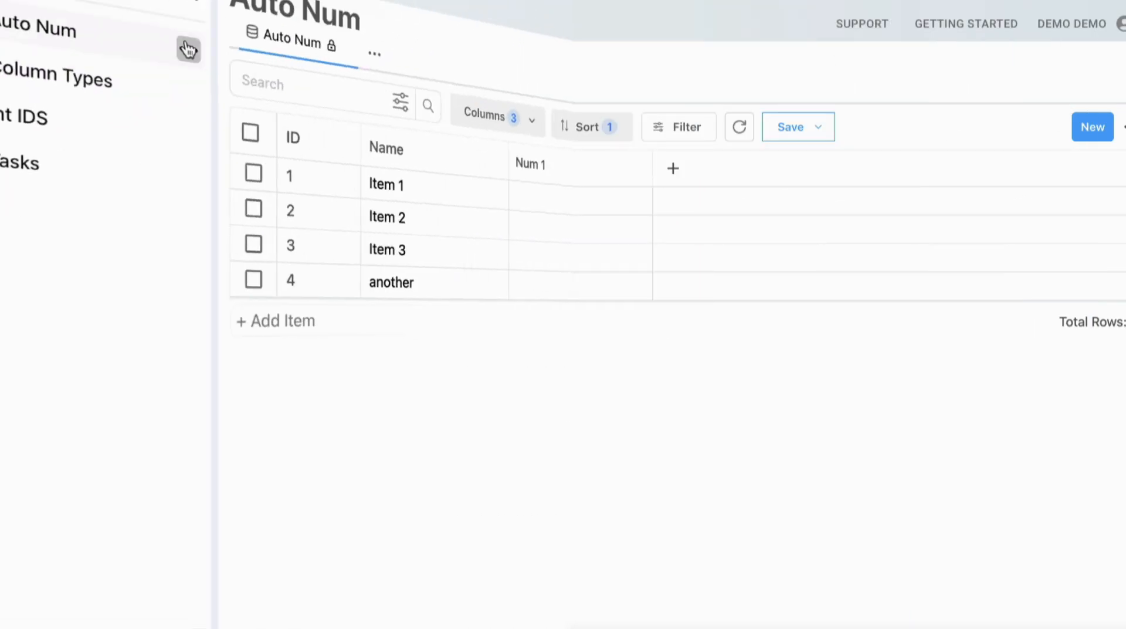
Create a new list named Contacts in the Testing workspace
left_click(174, 69)
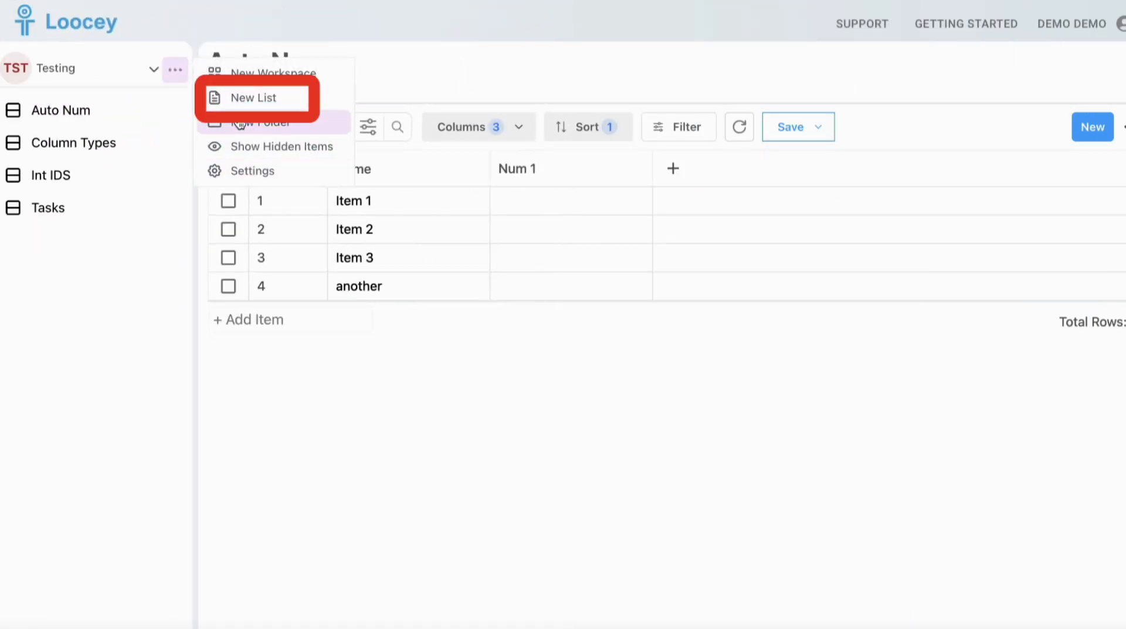
left_click(239, 98)
left_click(465, 291)
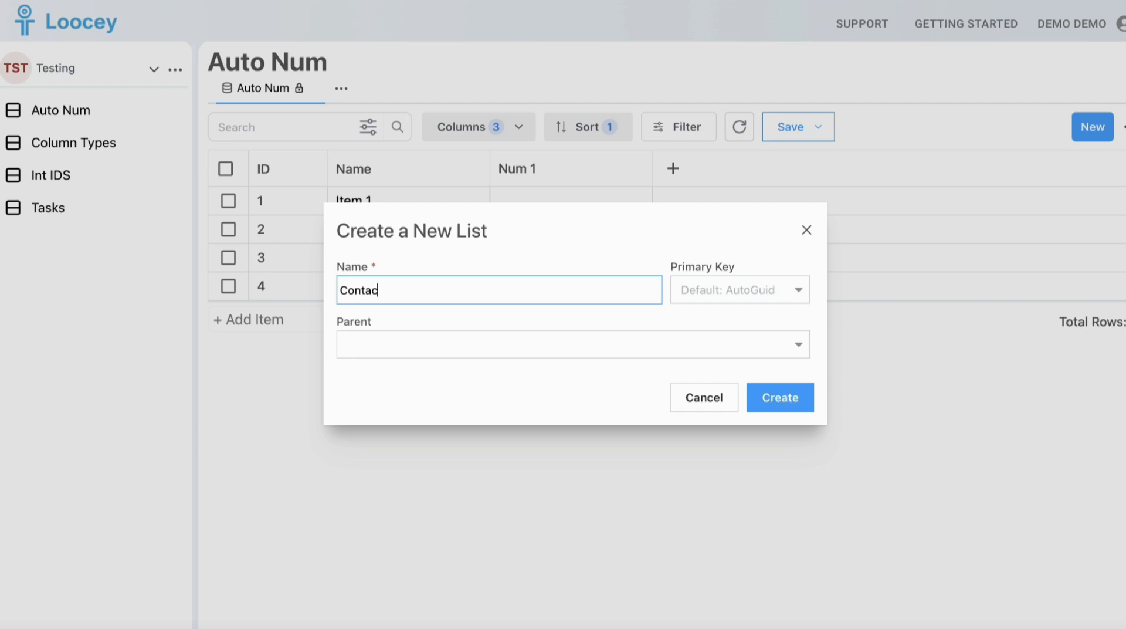
left_click(769, 403)
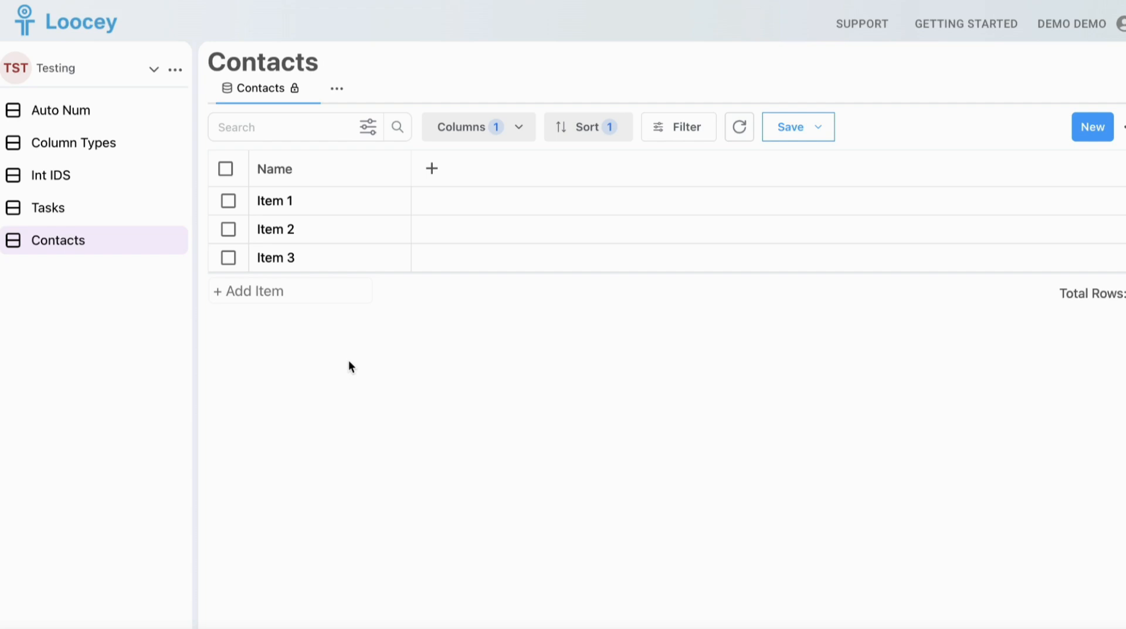
Add a Single Line Text column named First Name at the end of the Contacts list
left_click(432, 169)
left_click(435, 202)
left_click(438, 192)
type("First Name")
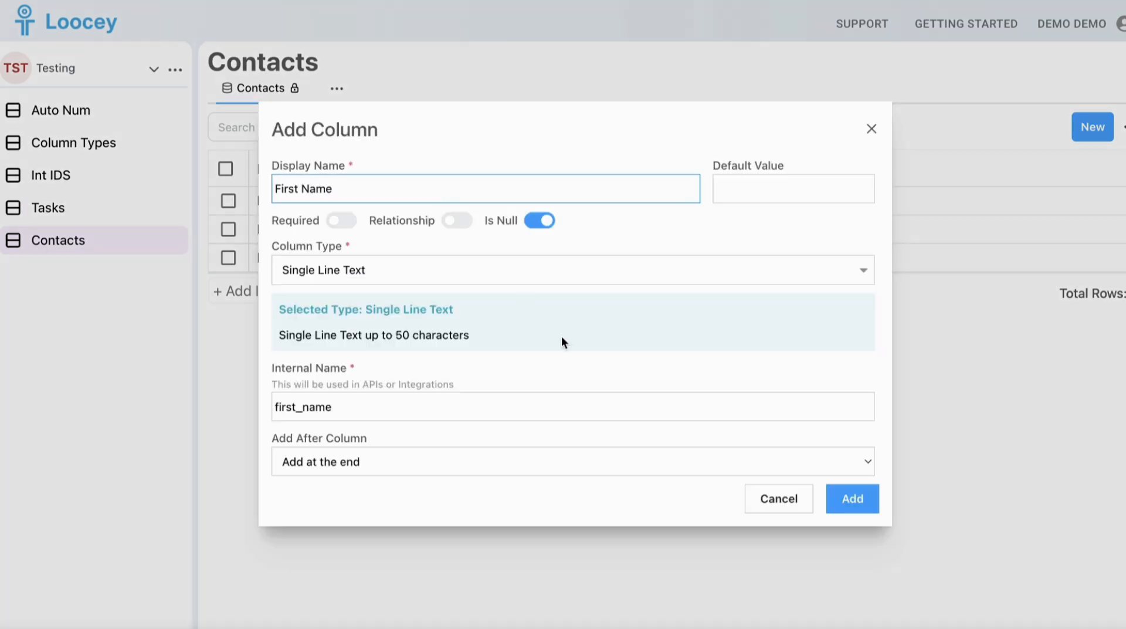
left_click(844, 497)
Add a Single Line Text column named Last Name after the First Name column
left_click(595, 171)
left_click(599, 200)
left_click(561, 182)
type("Laas Name")
left_click(843, 499)
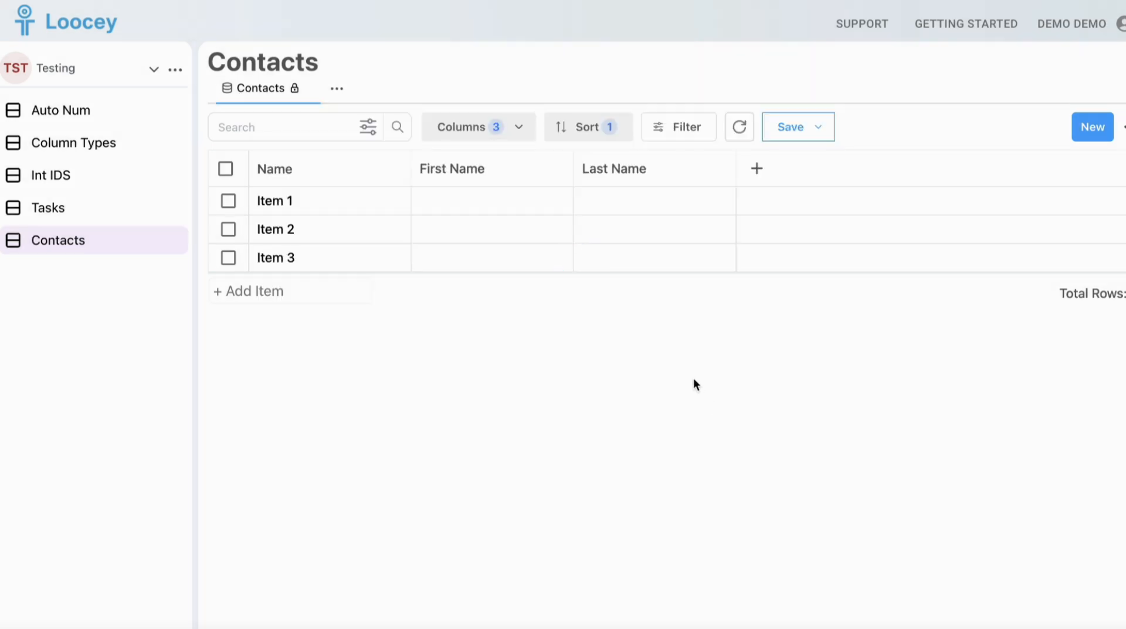
Add a column of type Email named Email to the Contacts list
left_click(756, 168)
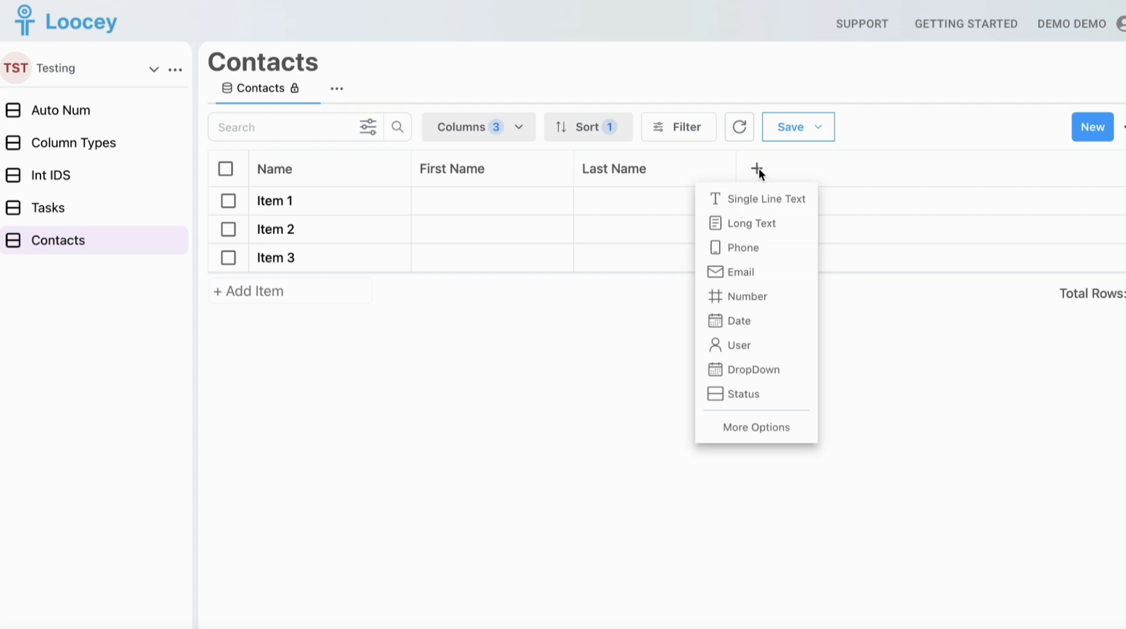
left_click(744, 270)
key("Tab")
type("Email")
key("Return")
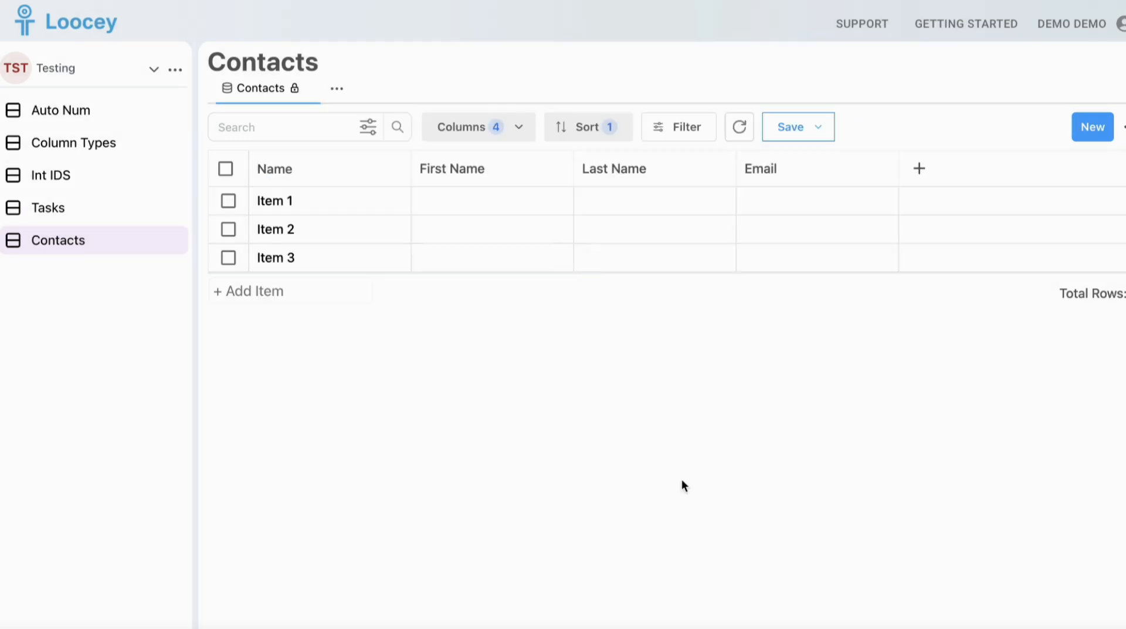
Replace Item 1 with the contact's full name and copy the first name into the row's First Name cell
left_click(374, 200)
left_click(385, 376)
left_click(374, 203)
double_click(278, 201)
key("super+c")
left_click(440, 200)
key("super+v")
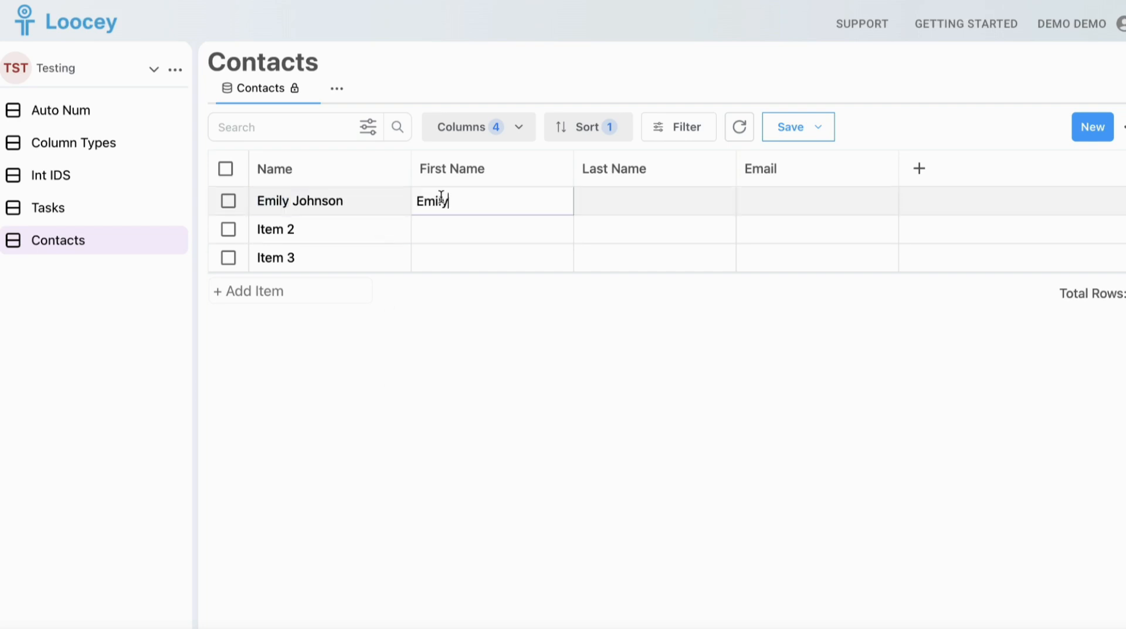
Copy the contact's last name into the first row's Last Name cell and fill in the contact's e-mail
left_click(377, 201)
double_click(319, 201)
key("super+c")
left_click(596, 203)
key("super+v")
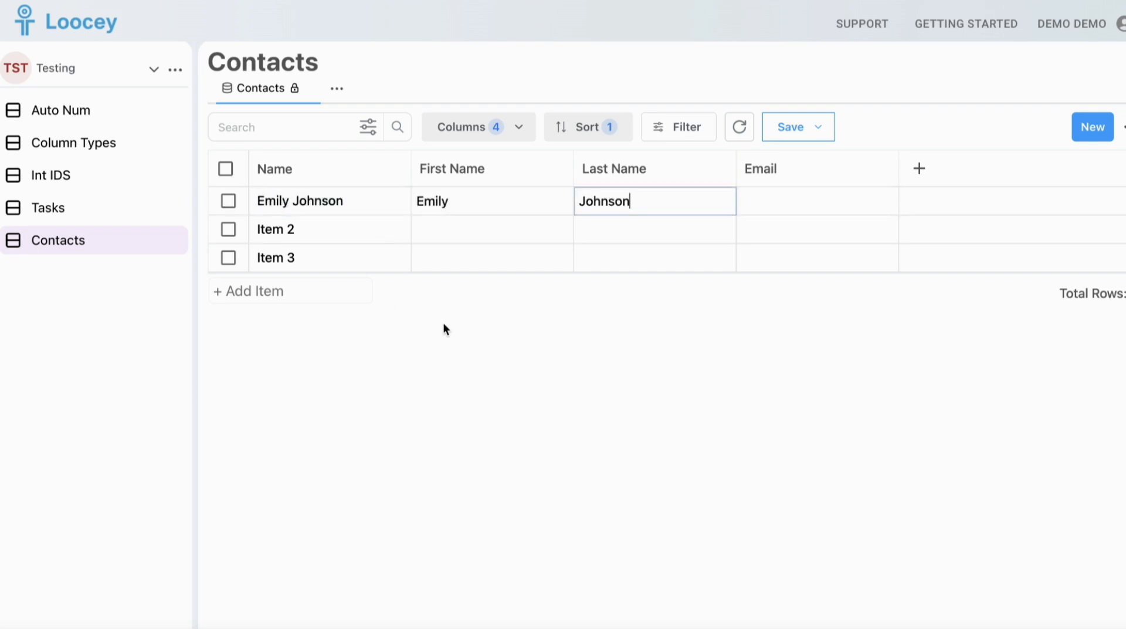
left_click(758, 205)
type("emily@example.com")
left_click(634, 390)
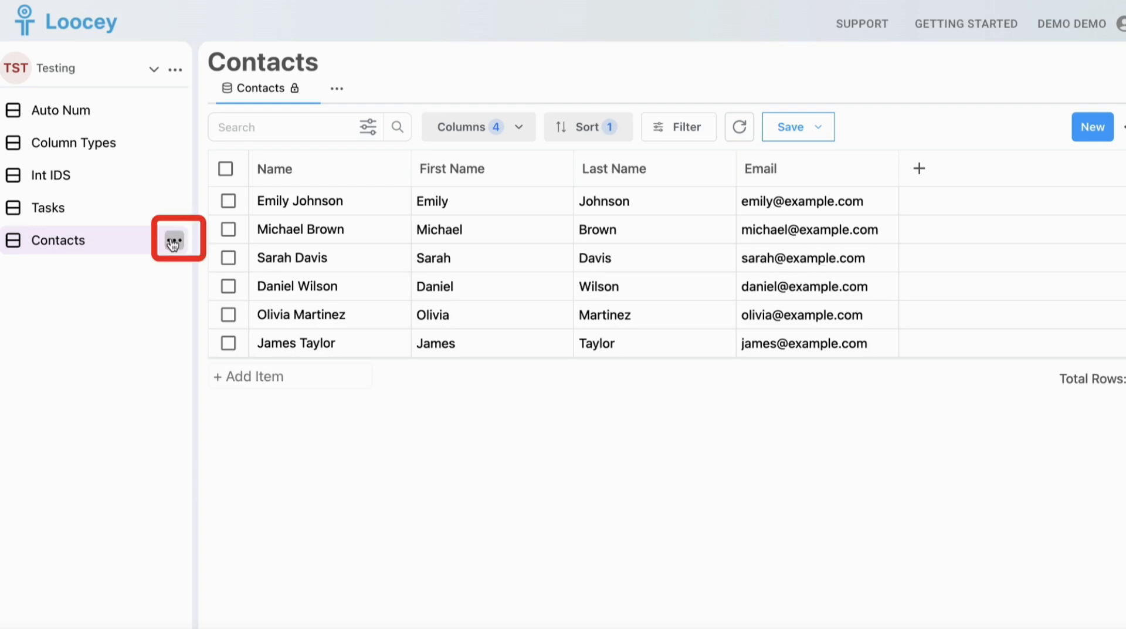
Create another new list named Company with the default primary key
left_click(174, 240)
left_click(234, 302)
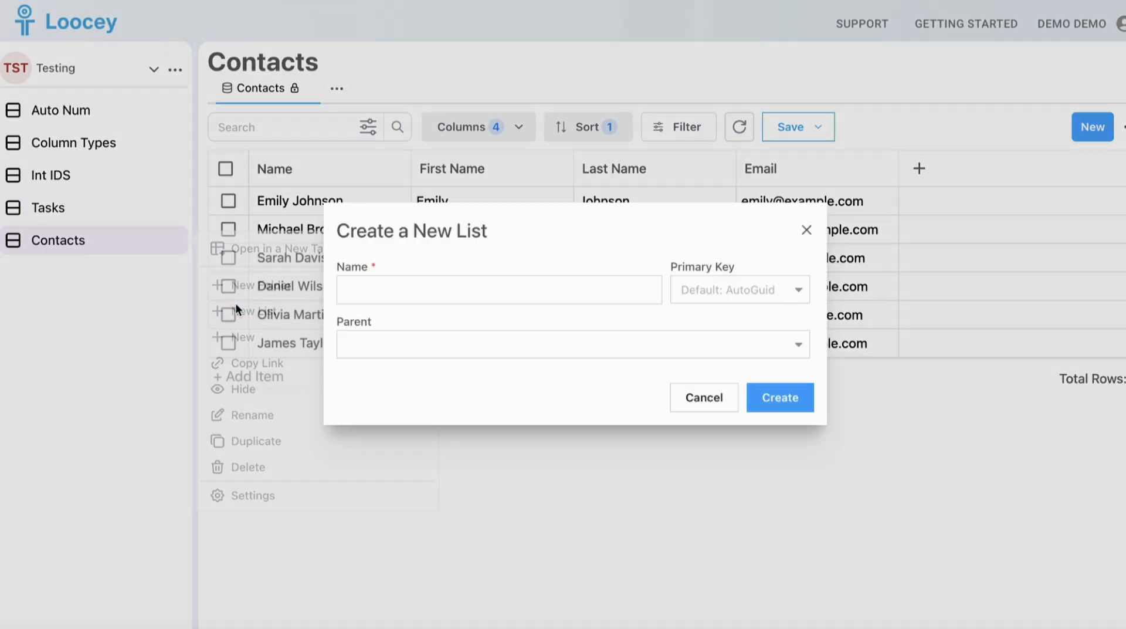
left_click(410, 301)
type("Company")
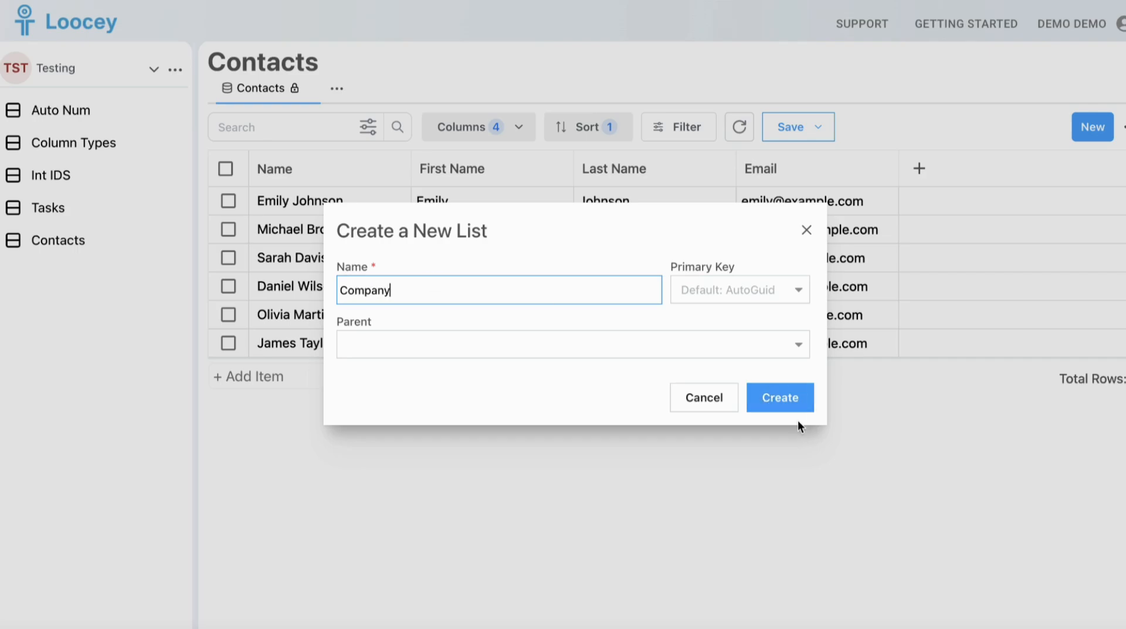
left_click(776, 404)
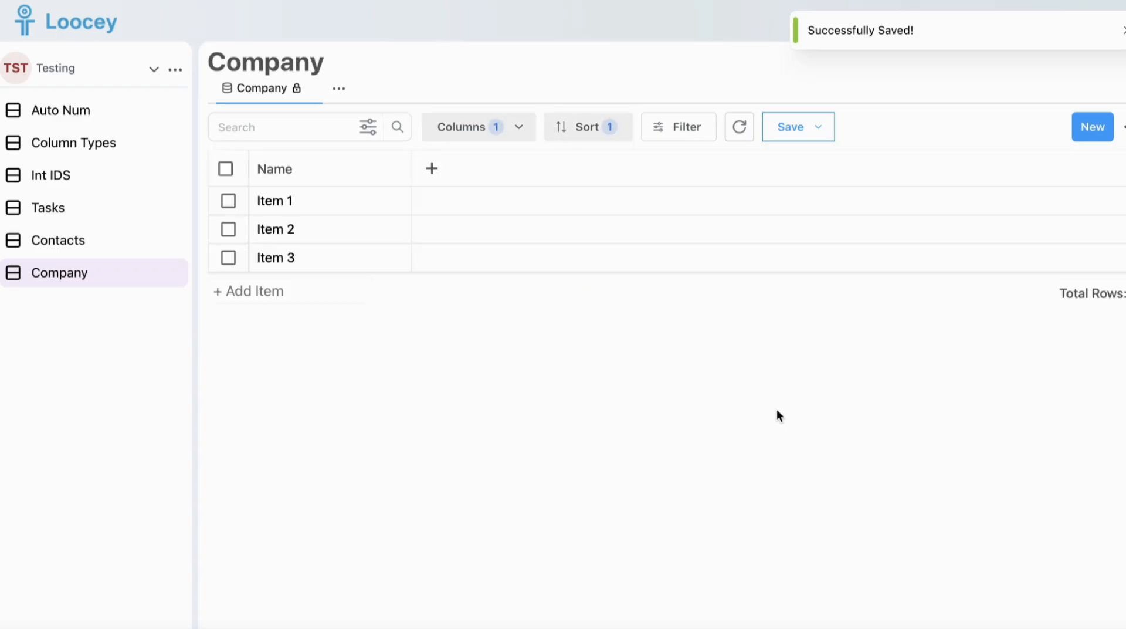
Add a column named Website with the column type Website to the Company list
left_click(430, 169)
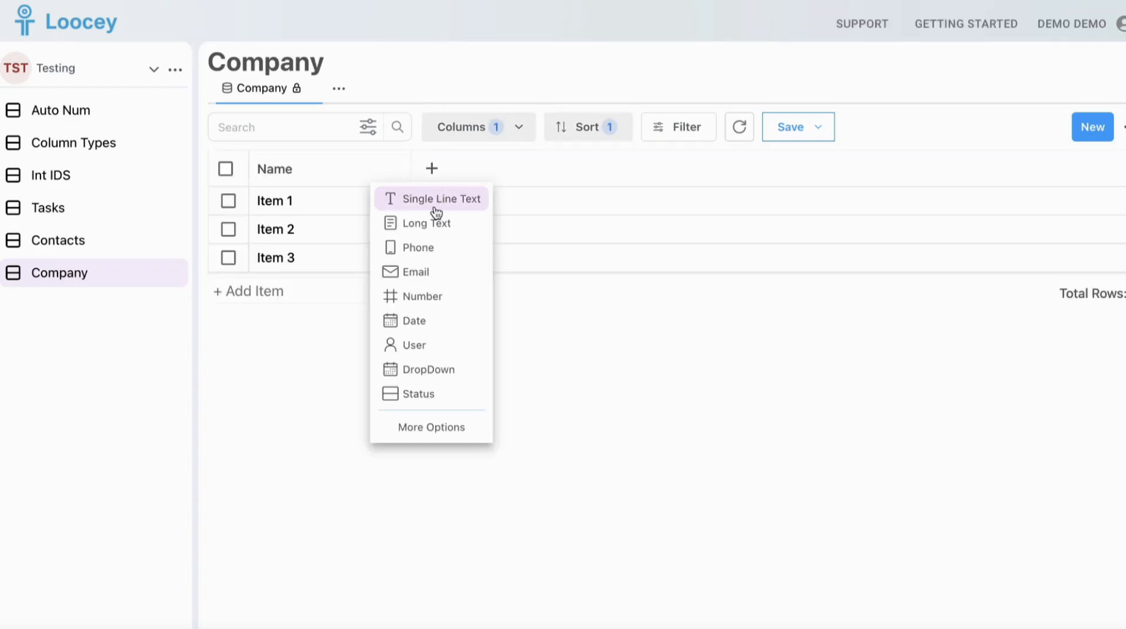
left_click(431, 427)
type("Website")
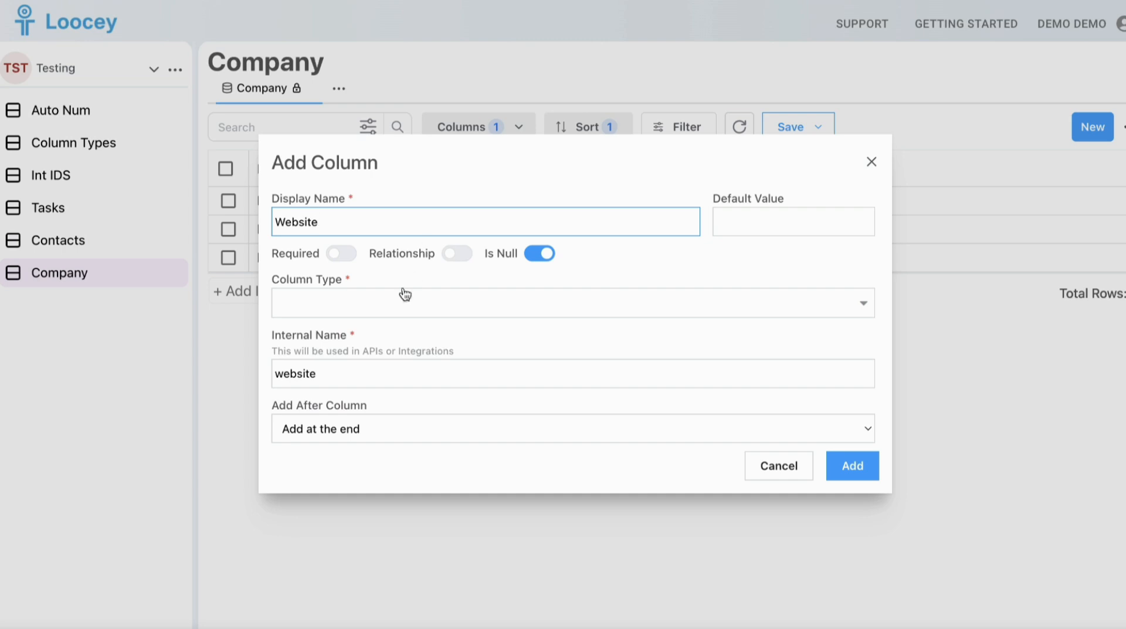
left_click(399, 299)
type("we")
left_click(372, 344)
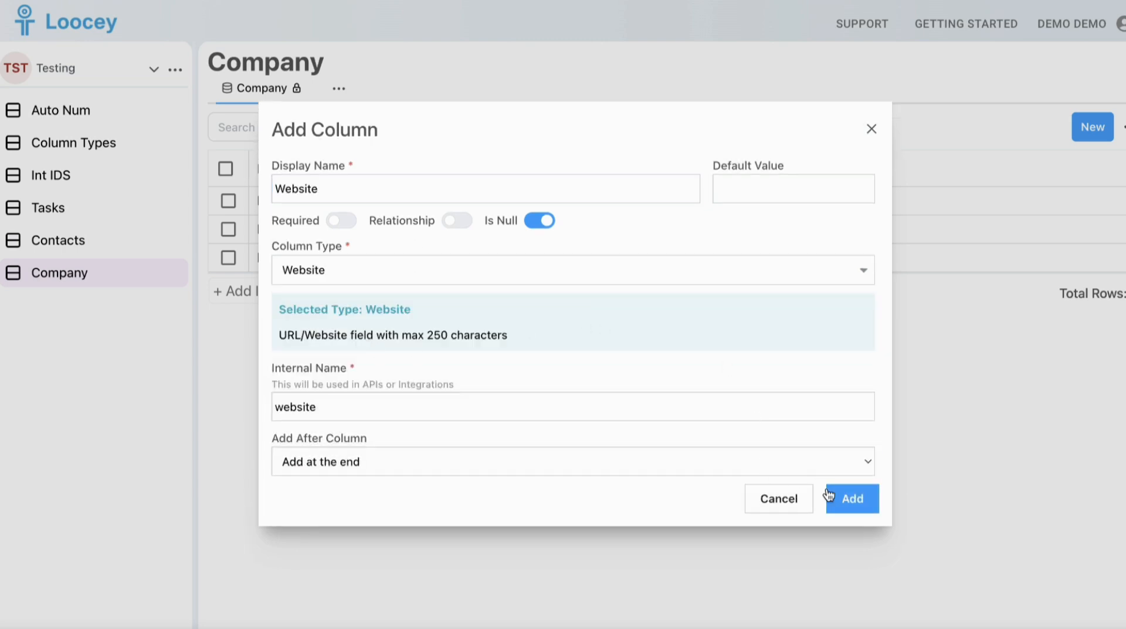
left_click(851, 498)
Rename Item 1 to Company 1 and enter company1.com as its website
double_click(272, 201)
type("Compan")
left_click(561, 203)
type("company")
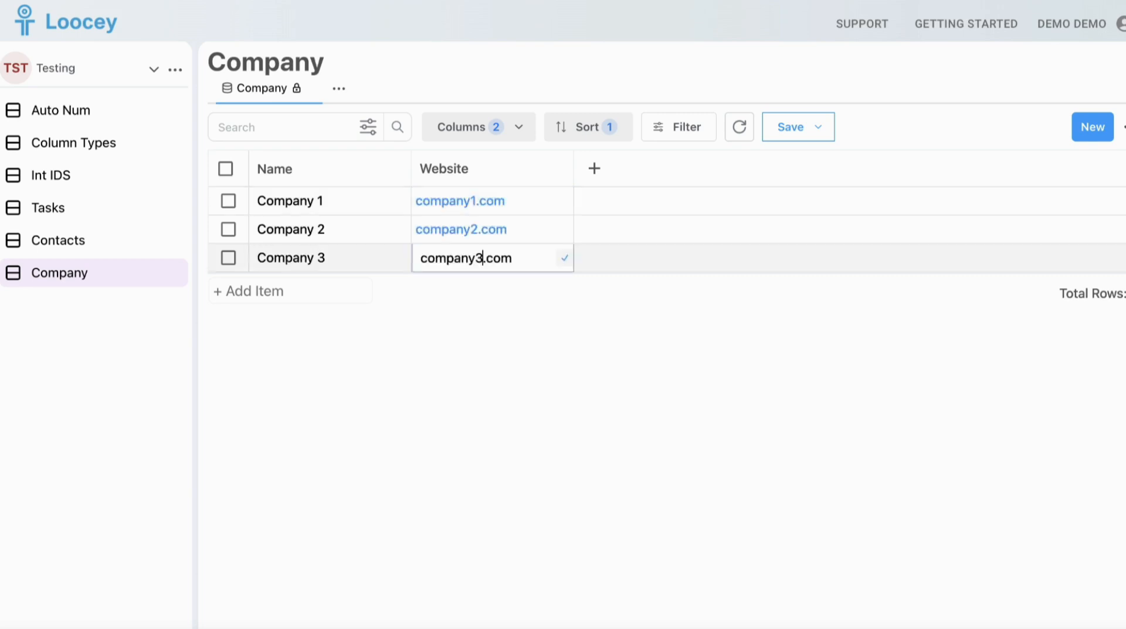
left_click(509, 329)
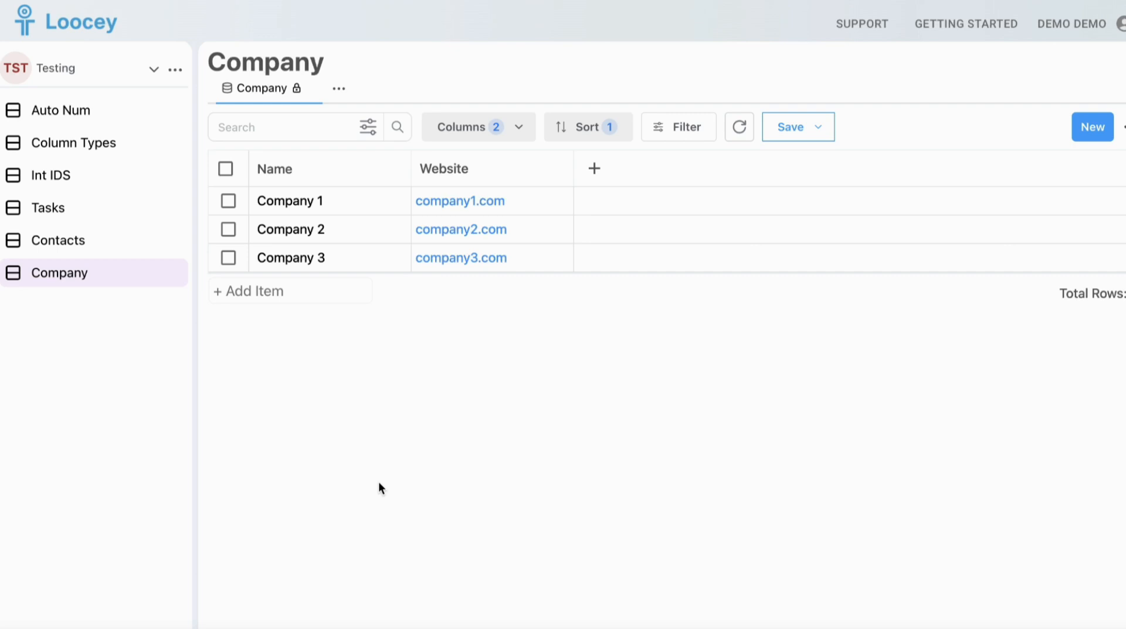
In the Contacts list, start a new column to the right of Name with the display name Company
left_click(116, 251)
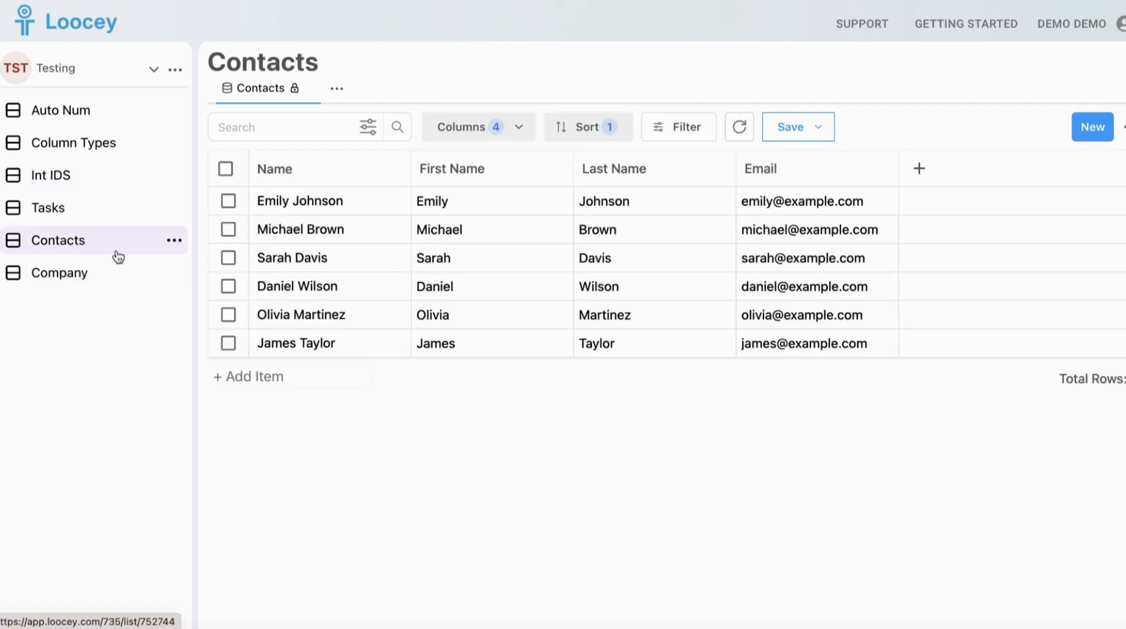
left_click(397, 170)
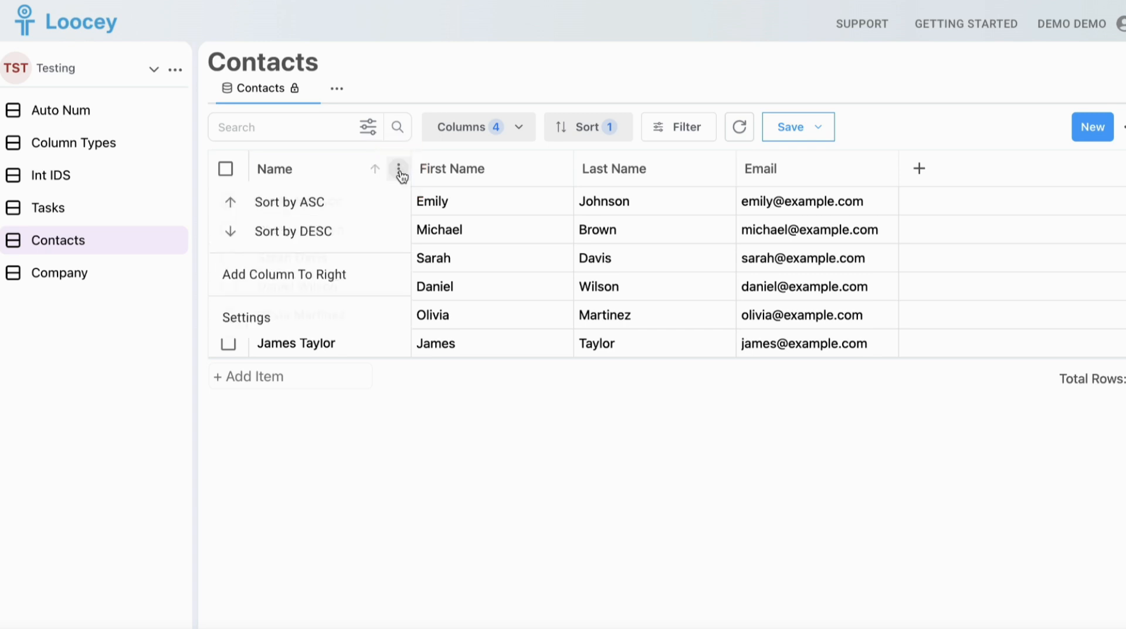
left_click(364, 275)
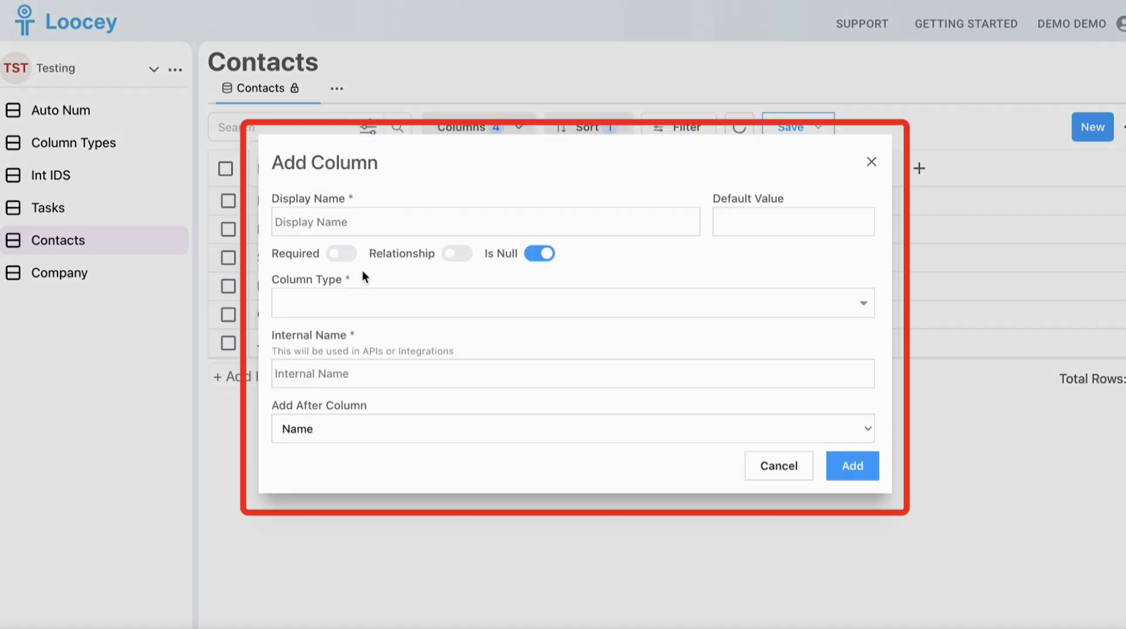
left_click(396, 231)
type("Company")
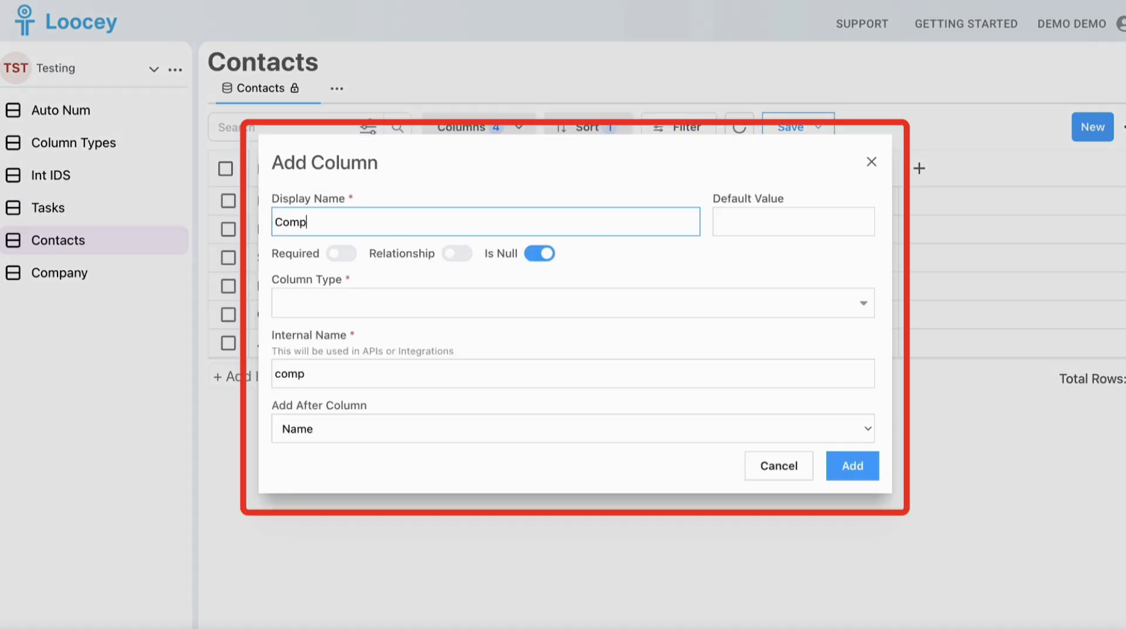
Make the new Company column a relationship and set its column type to DropDown
left_click(456, 253)
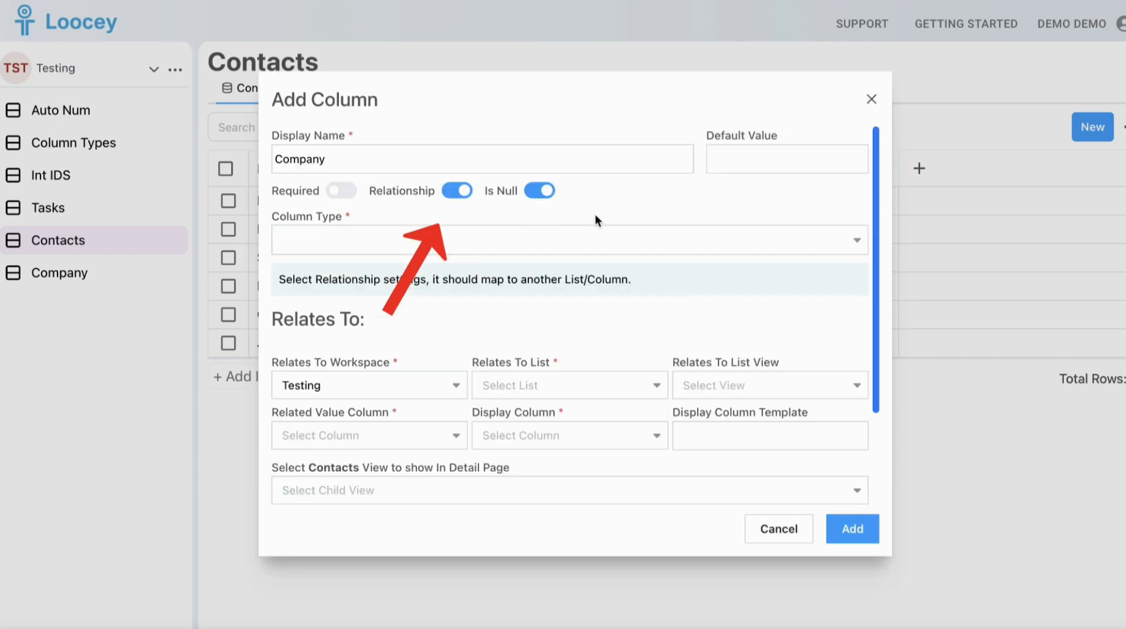
left_click(485, 240)
type("drop")
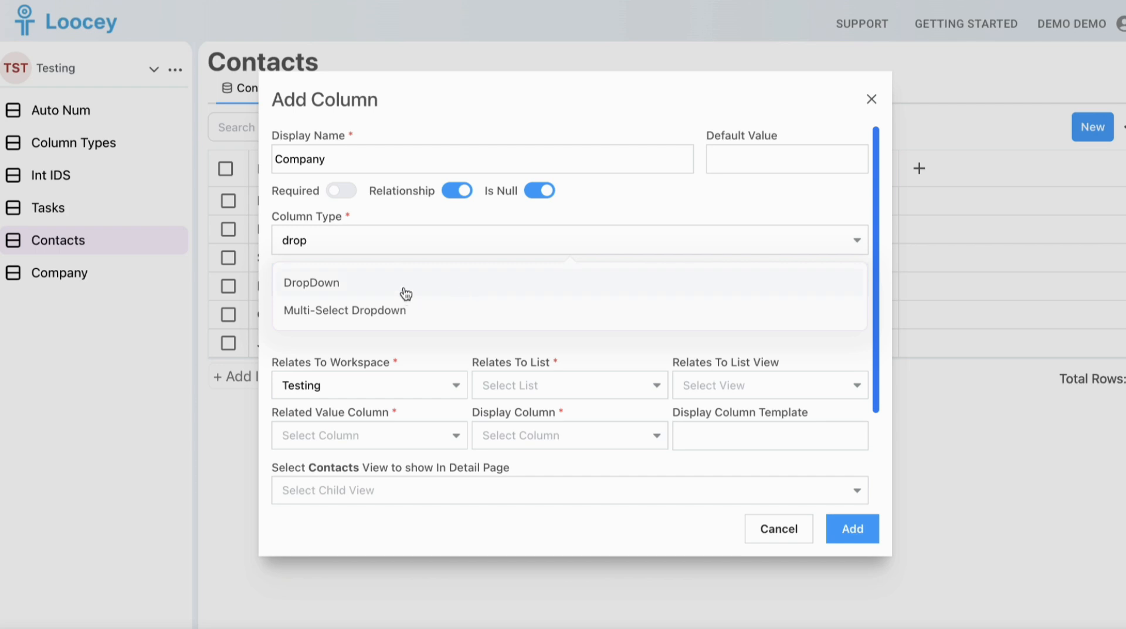
left_click(402, 284)
Relate the column to the Company list in the Testing workspace, using the Company list view
scroll(418, 372, "down", 3)
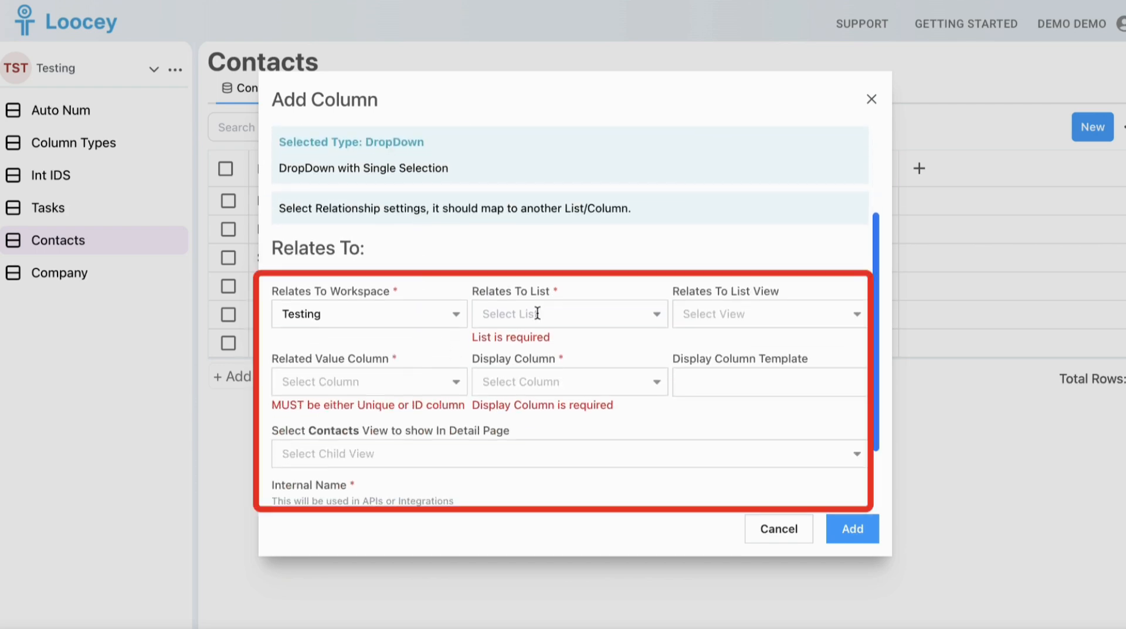
left_click(535, 311)
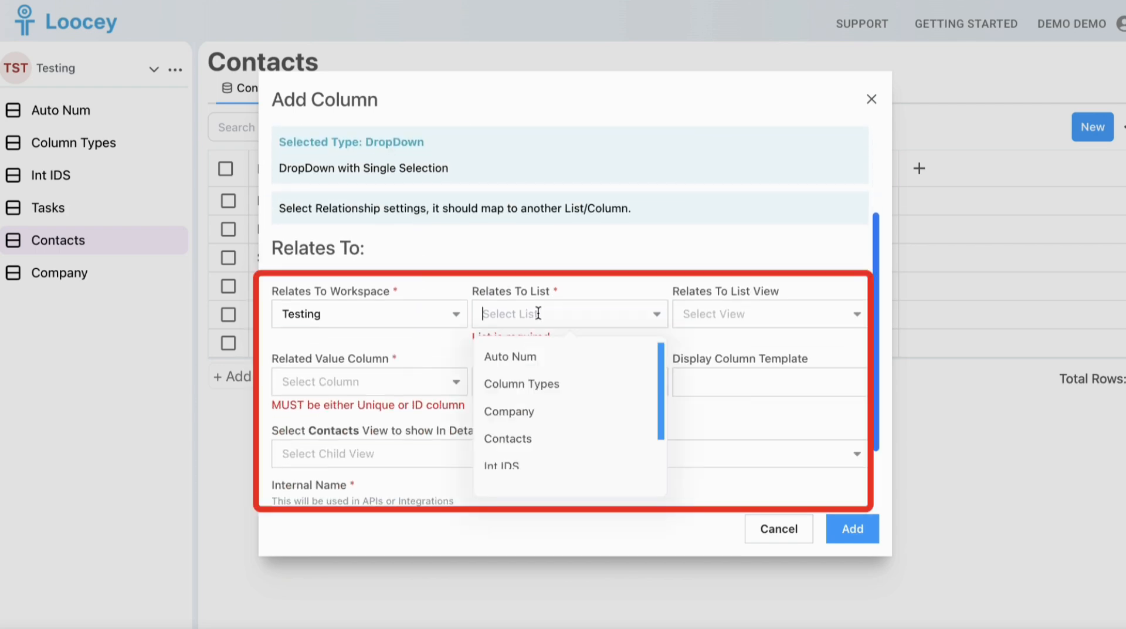
left_click(522, 413)
left_click(723, 321)
left_click(719, 354)
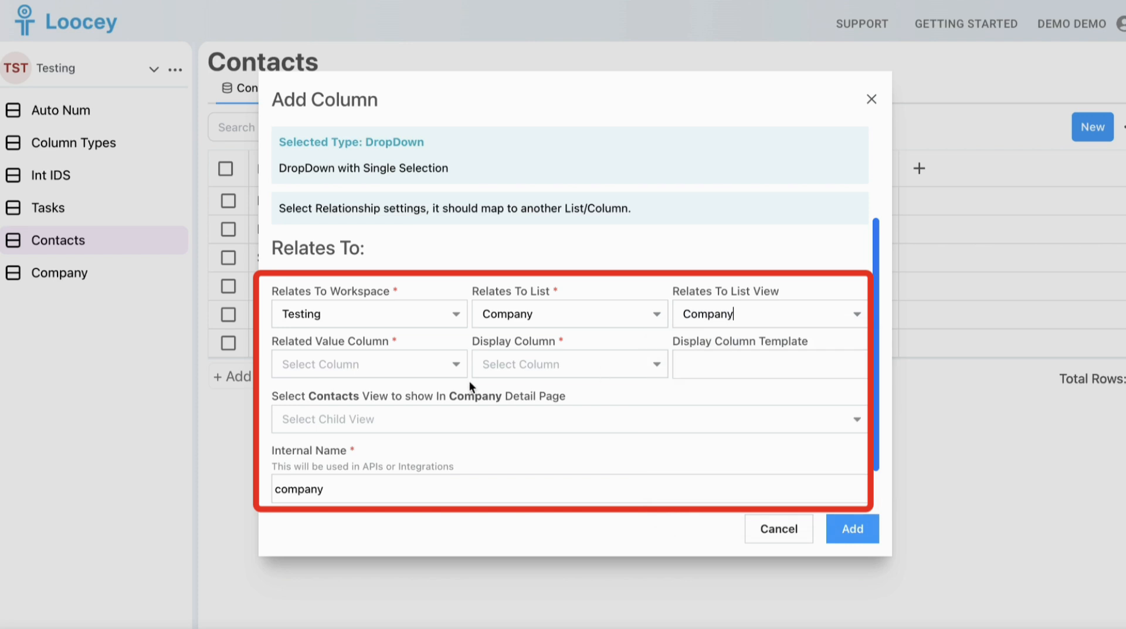
Set ID as the related value column and Name as the display column, and add the Company column
left_click(446, 368)
left_click(394, 406)
left_click(516, 364)
left_click(511, 432)
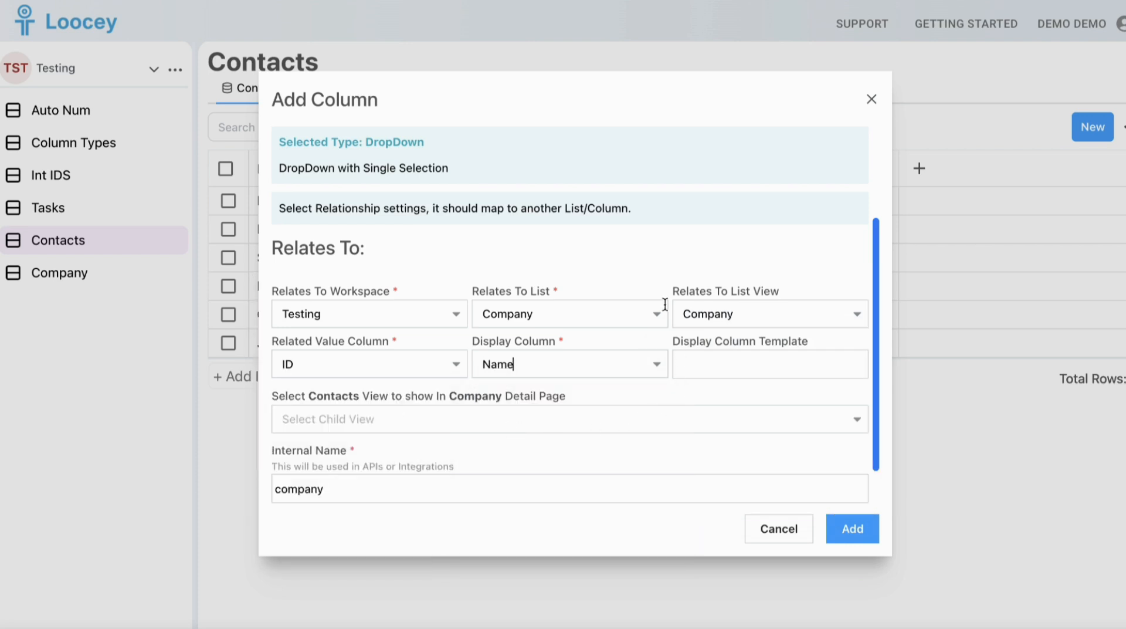
scroll(665, 304, "down", 1)
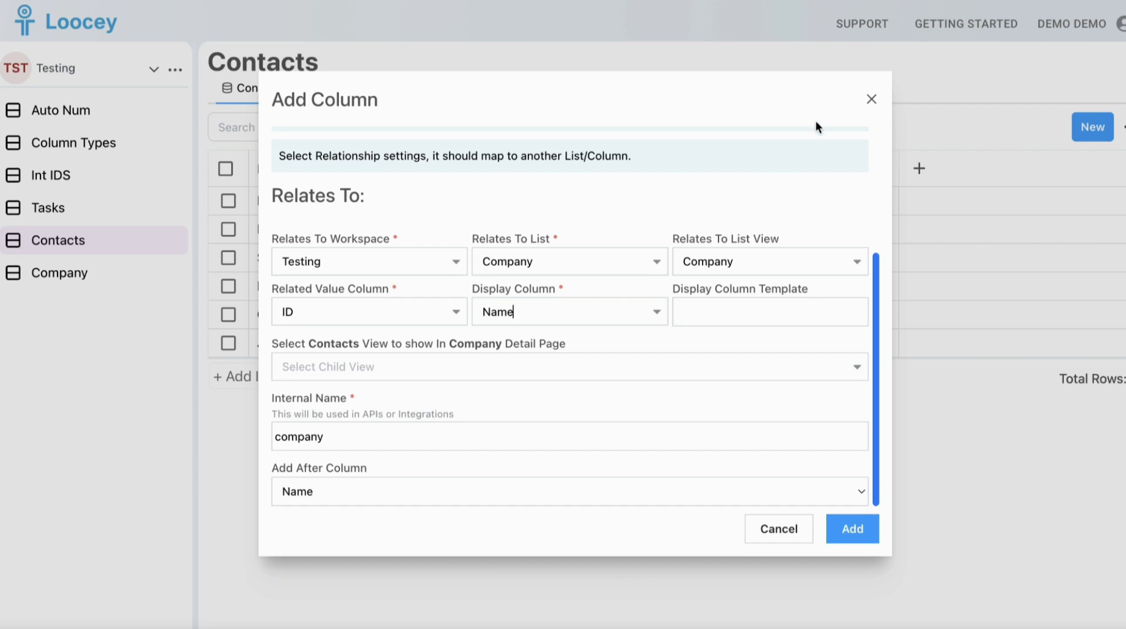
left_click(846, 533)
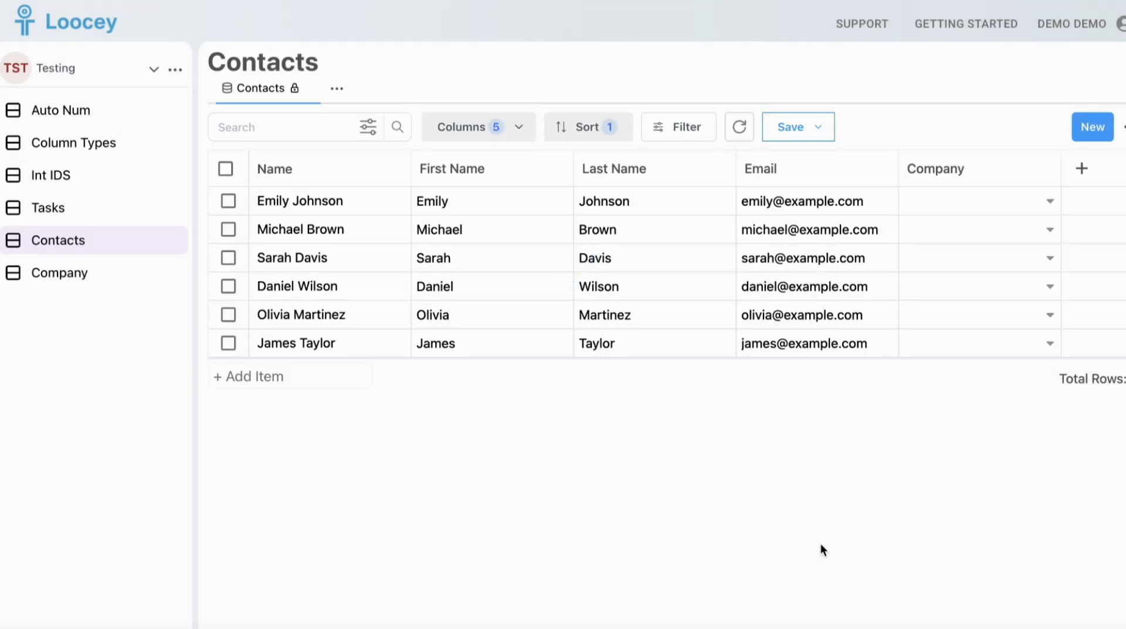
Assign the first five contacts Company 1, Company 2, Company 2, Company 1 and Company 3 in row order, and pick a company for the sixth
left_click(1032, 201)
left_click(967, 241)
left_click(958, 298)
left_click(962, 258)
left_click(961, 326)
left_click(959, 315)
left_click(962, 286)
left_click(955, 328)
left_click(962, 315)
left_click(940, 411)
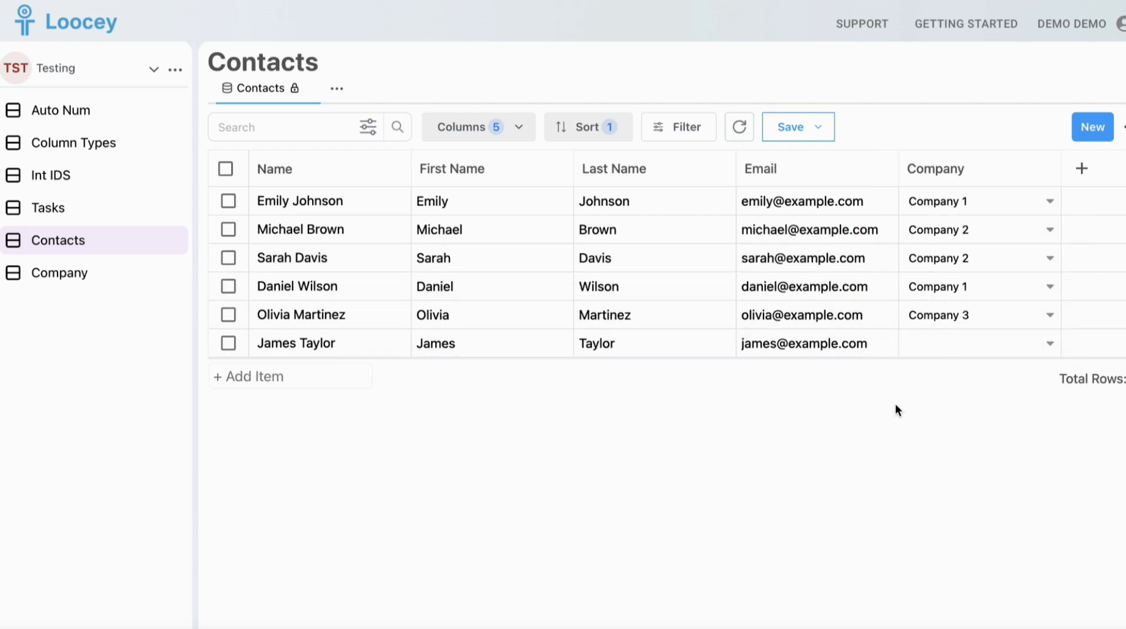
left_click(947, 341)
left_click(938, 385)
Add a Company 4 item to the Company list and set its website to company4.com
left_click(59, 276)
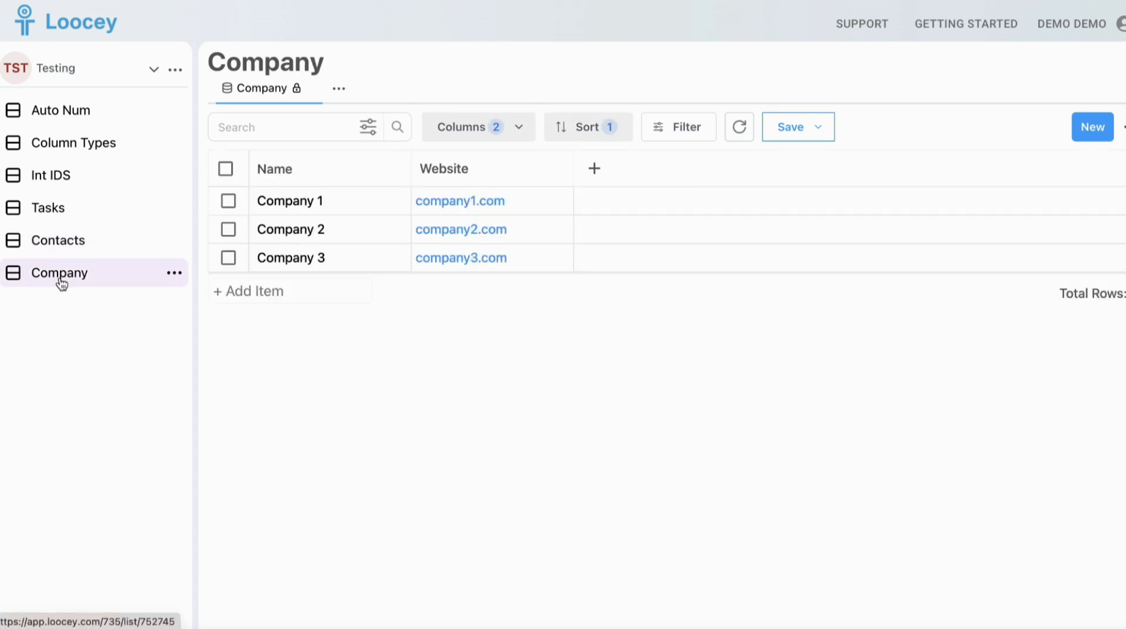
left_click(242, 291)
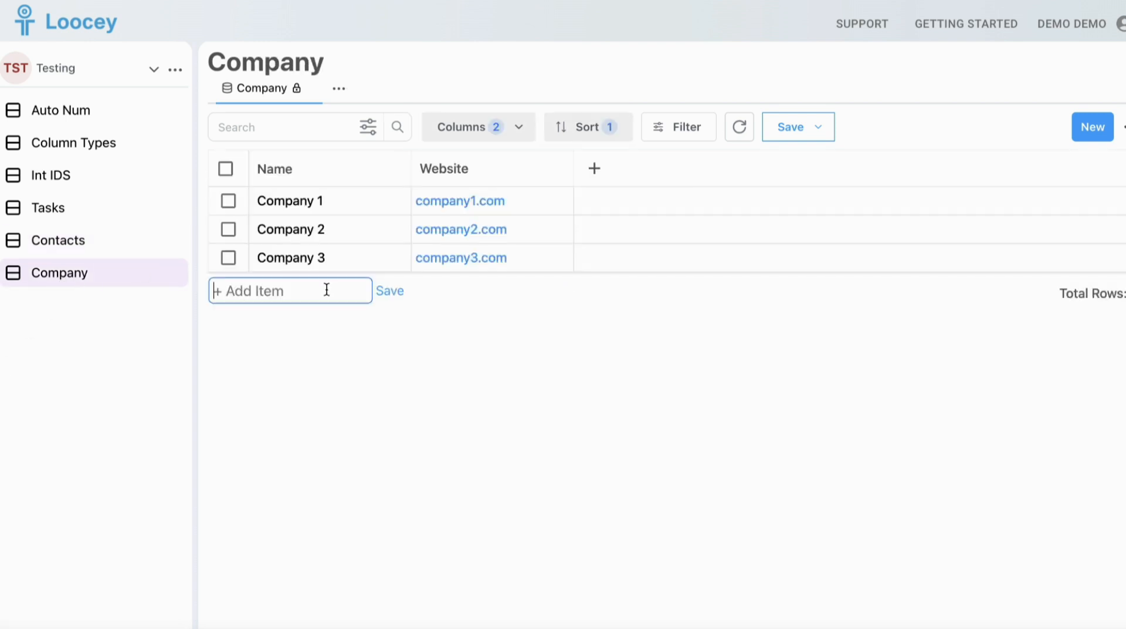
type("Company 3")
left_click(395, 293)
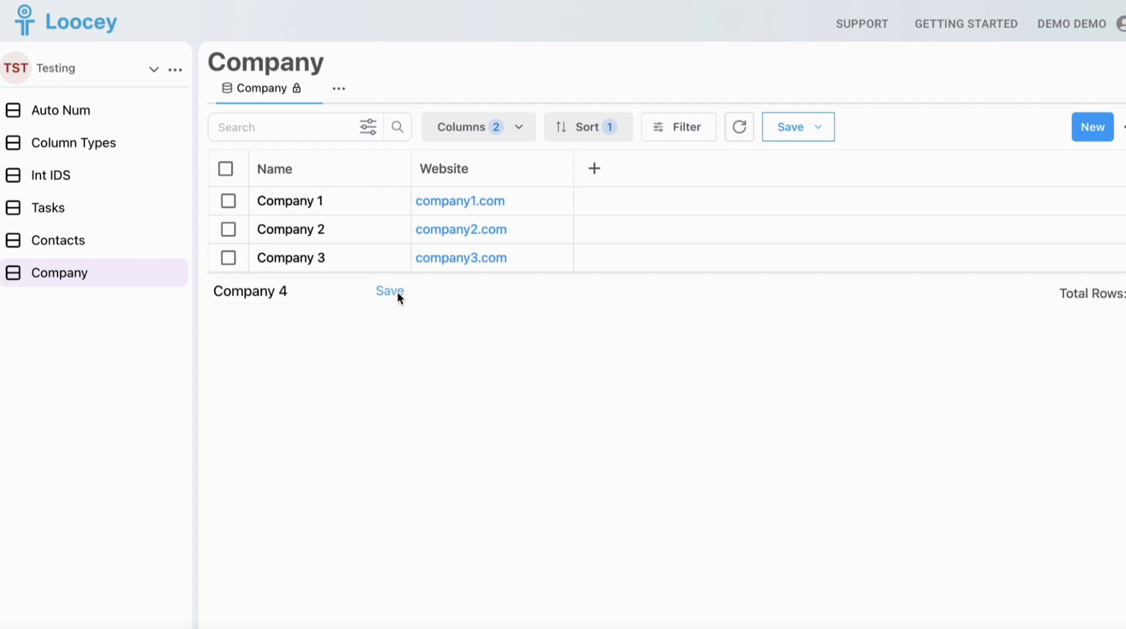
left_click(568, 287)
type("company3.com")
key("BackSpace")
type("4")
key("Return")
Set the company of the last contact in the Contacts list to Company 4
left_click(114, 241)
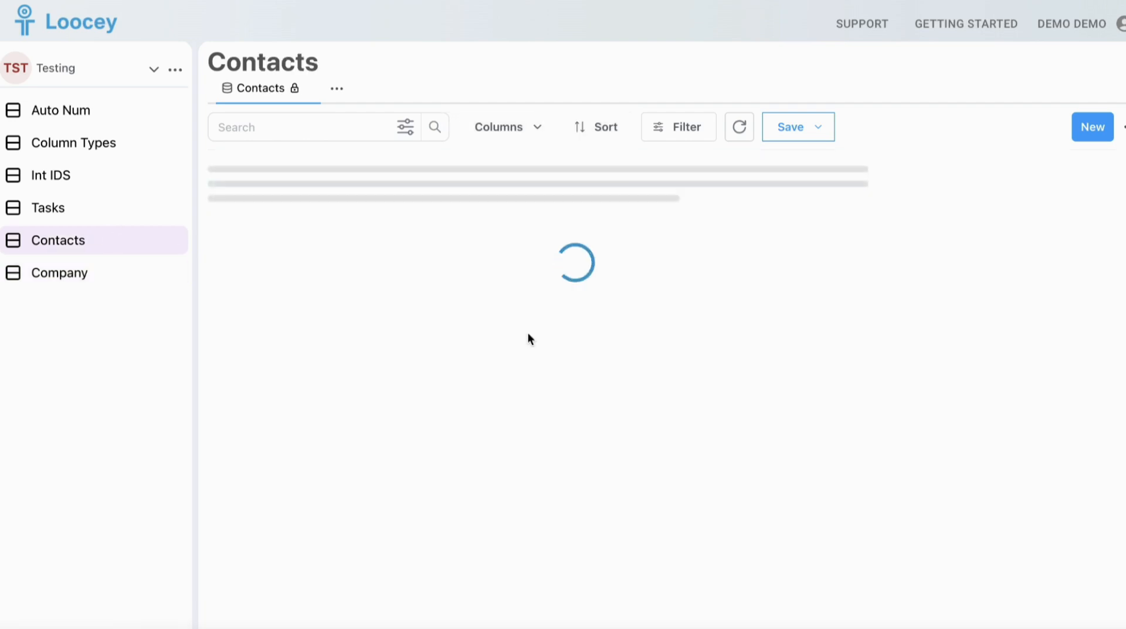
left_click(1013, 344)
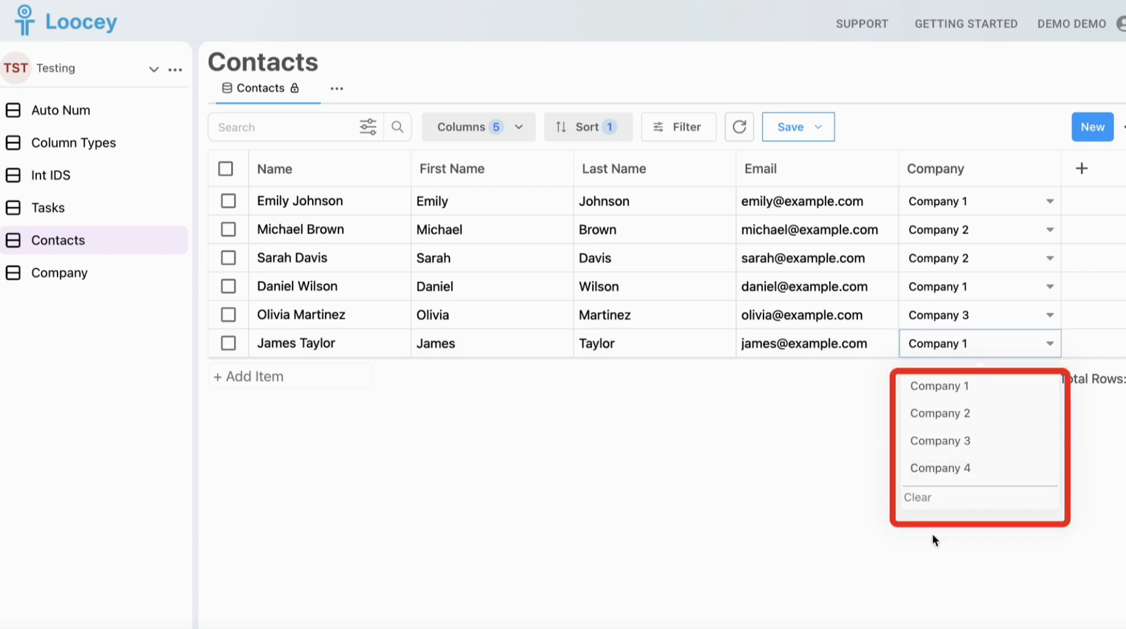
left_click(938, 467)
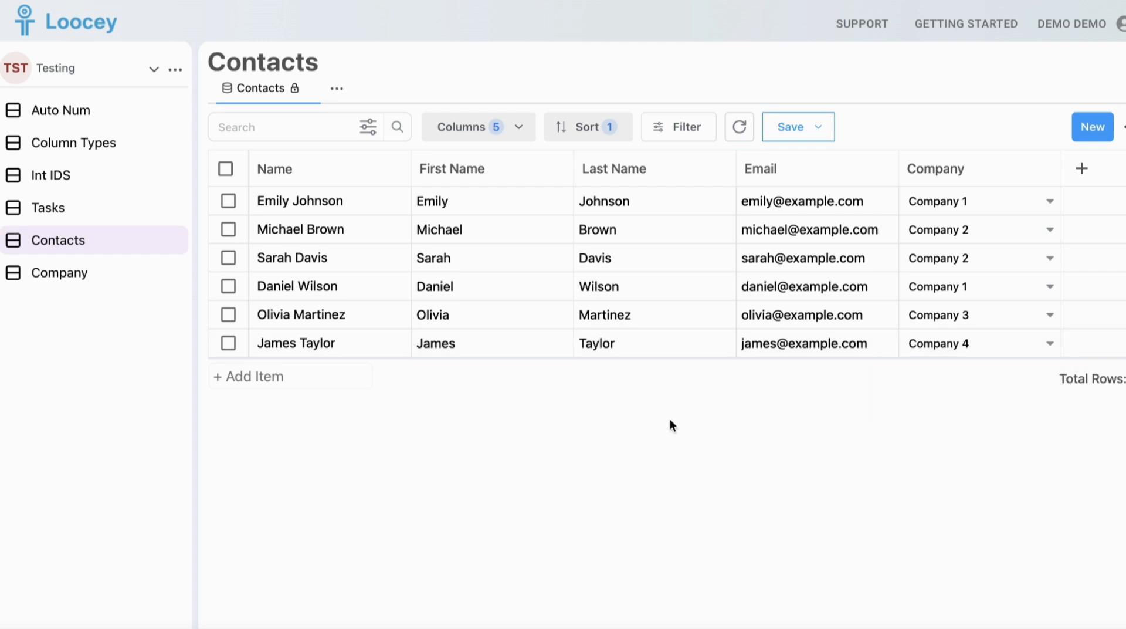
Open the Company 1 item from the Company list to examine its detail page
left_click(116, 273)
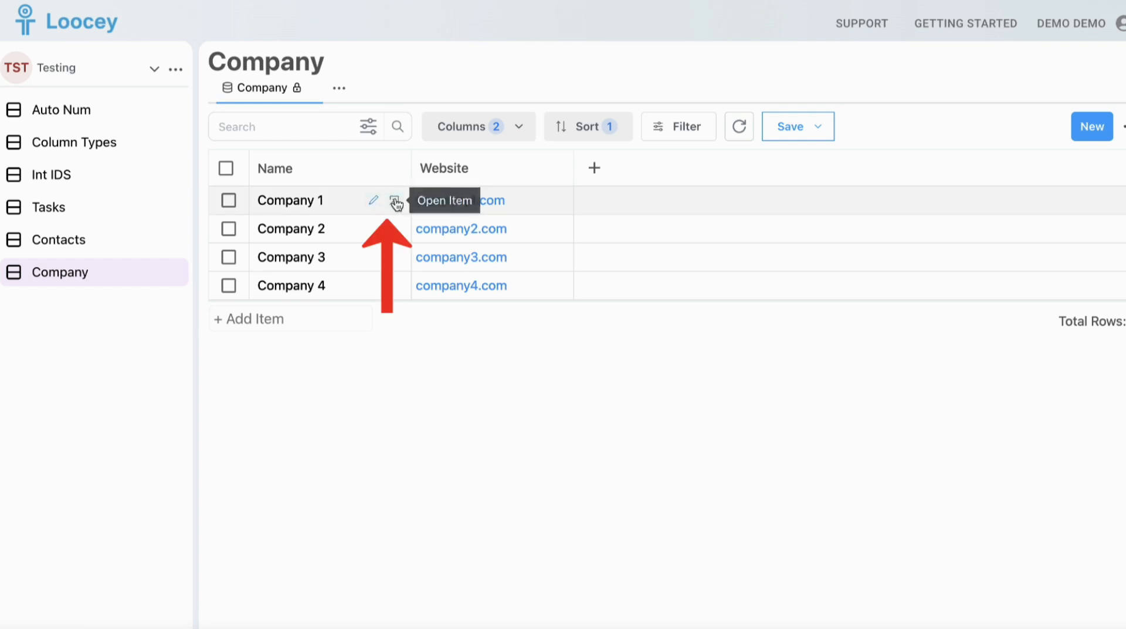
left_click(394, 200)
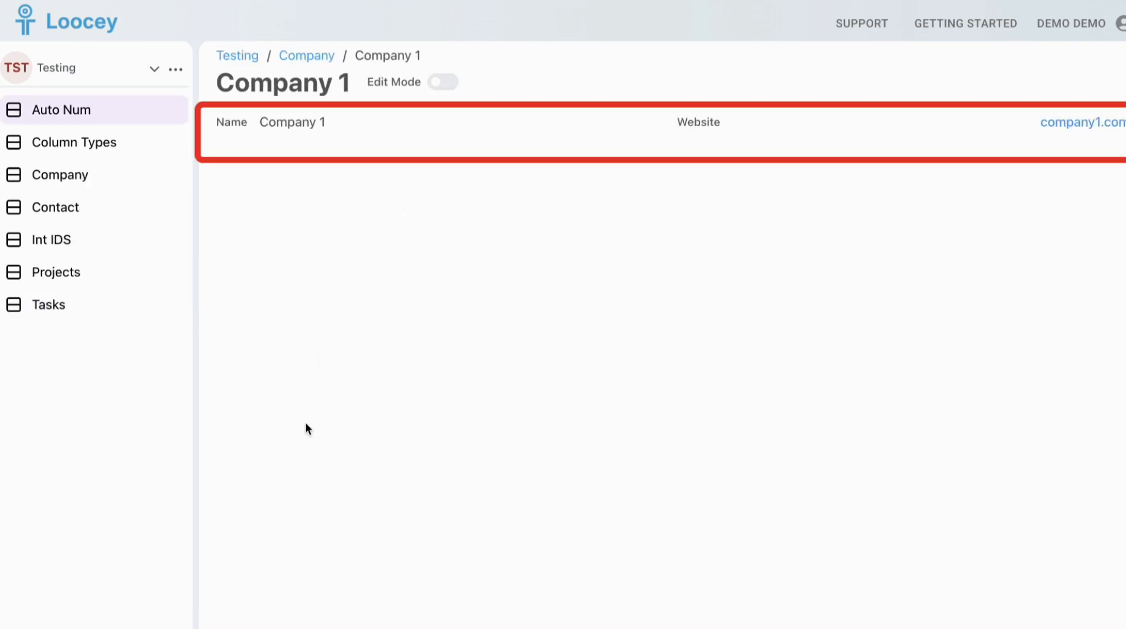
In the Contacts list's Company column relationship options, choose the Contacts view to show in the Company detail page and save
left_click(128, 216)
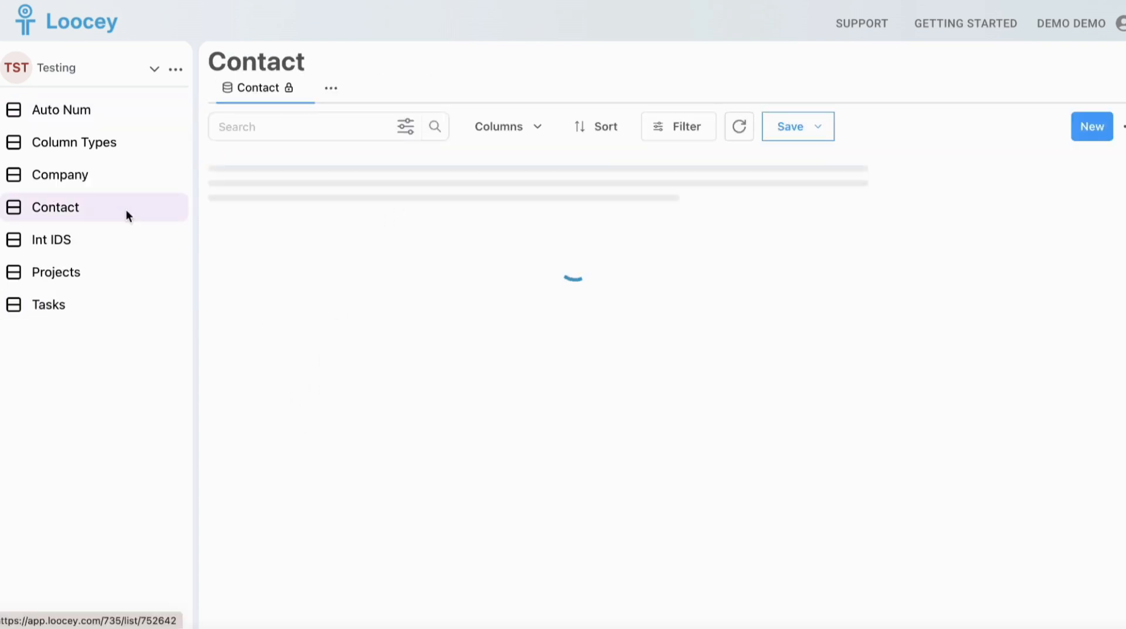
left_click(1044, 168)
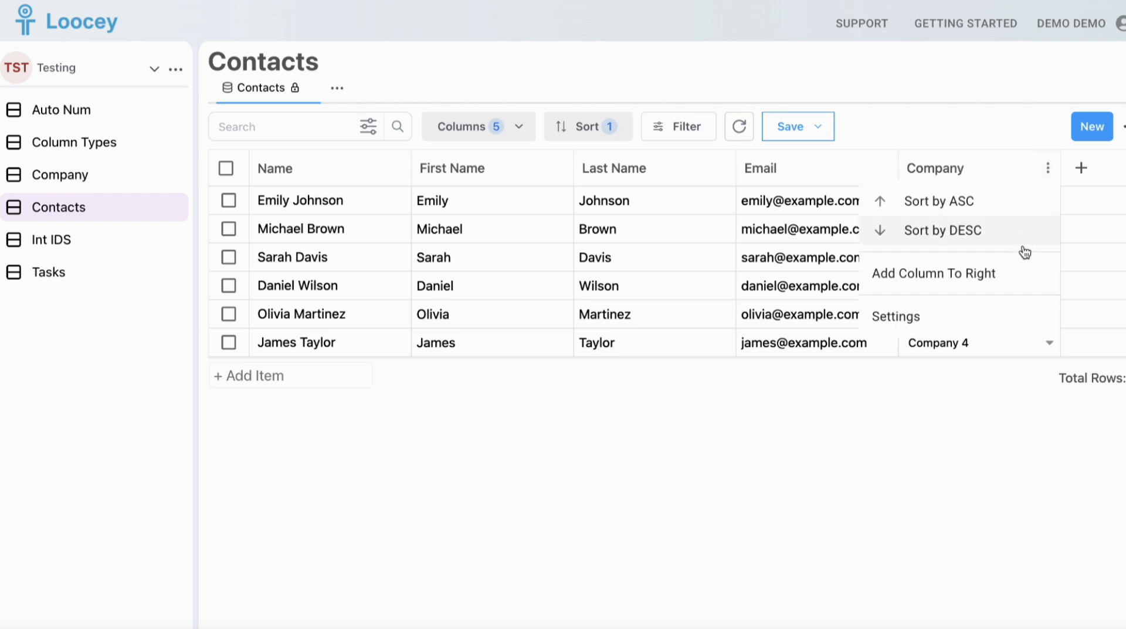
left_click(991, 314)
left_click(462, 154)
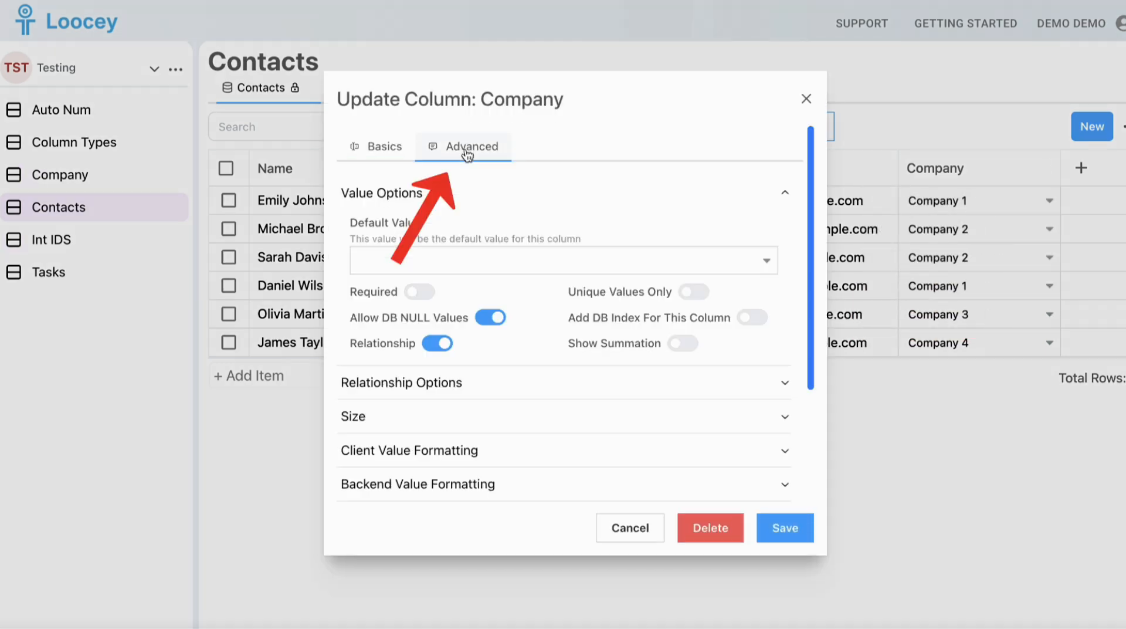
left_click(380, 312)
scroll(381, 331, "down", 3)
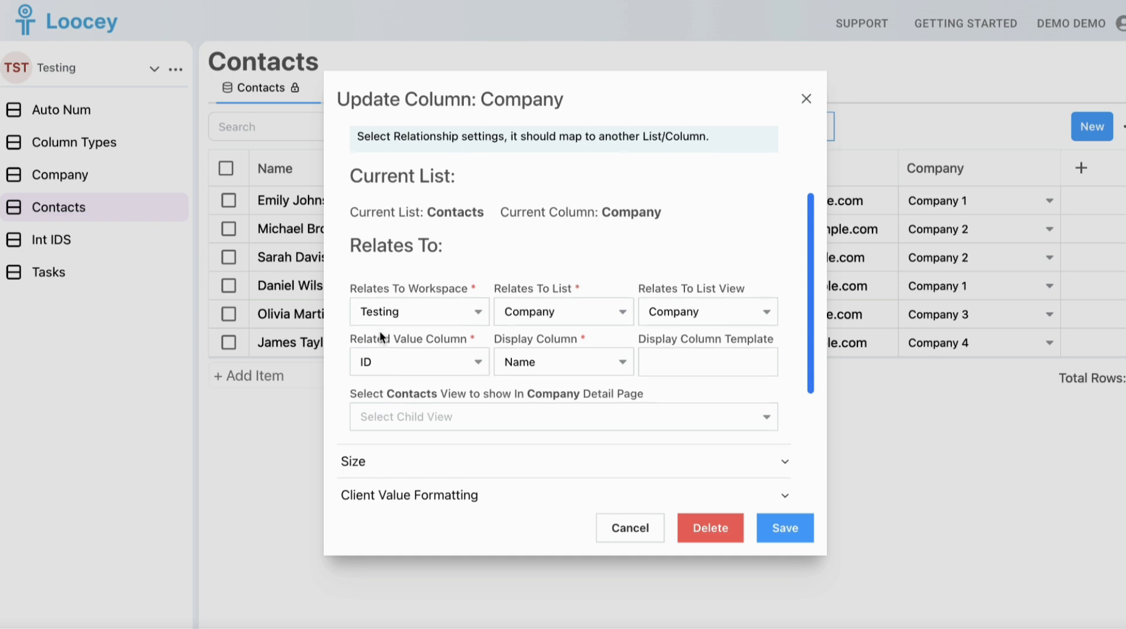
scroll(379, 330, "down", 2)
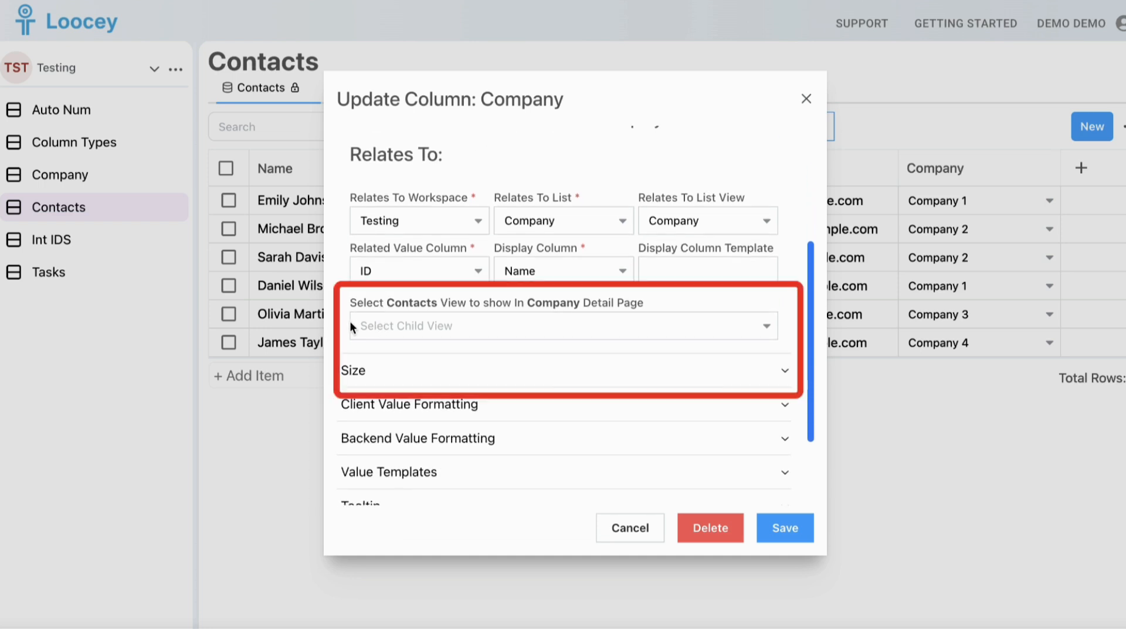
left_click(360, 324)
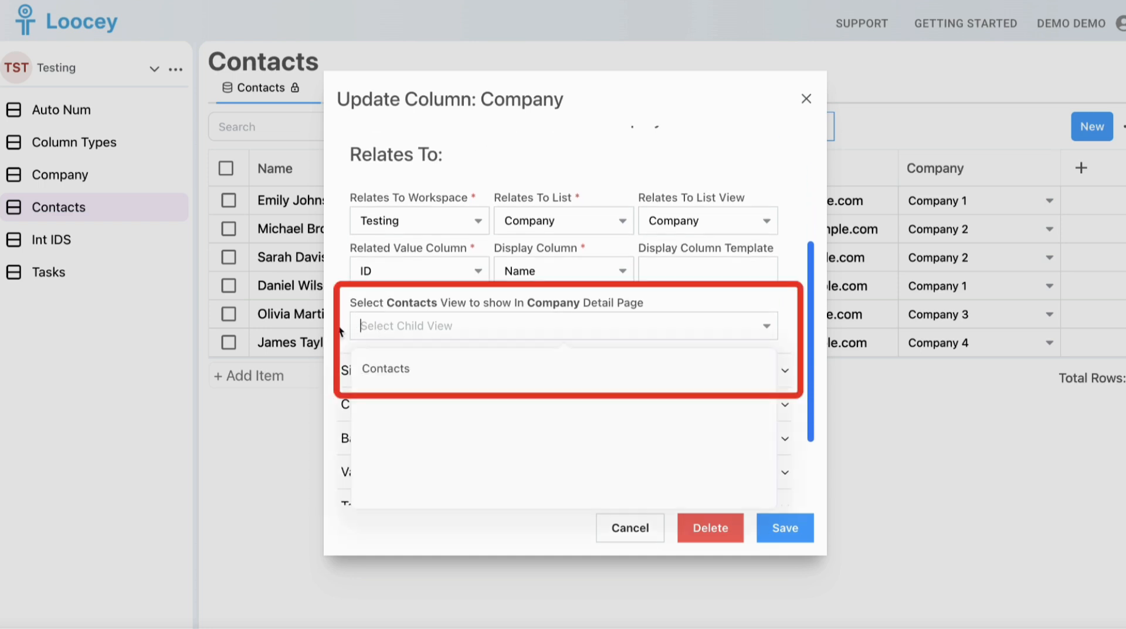
left_click(385, 363)
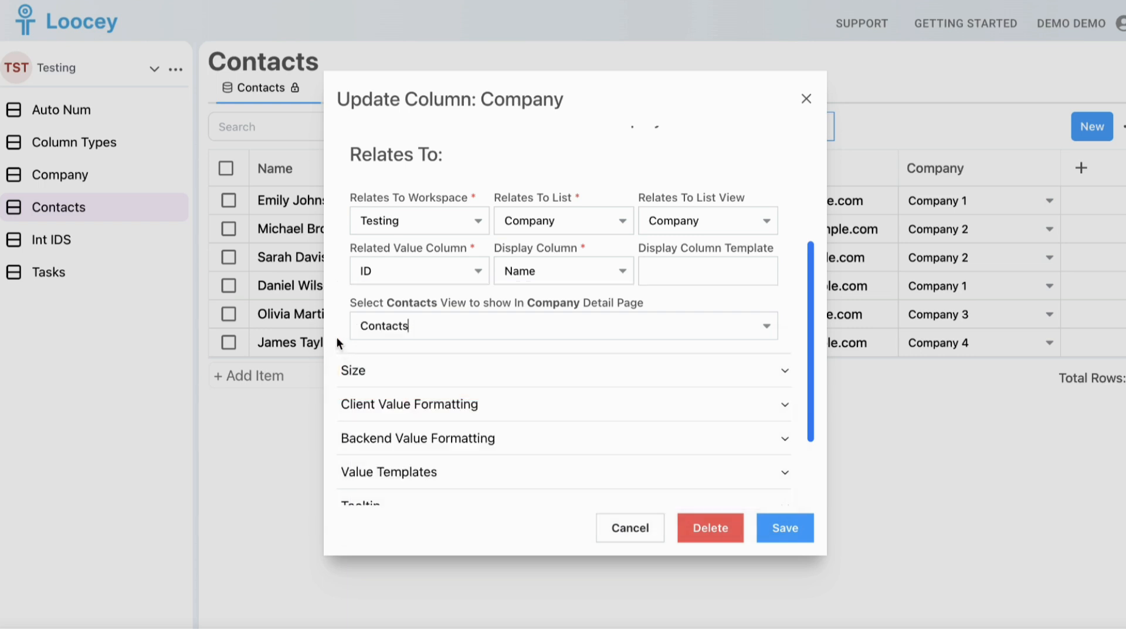
left_click(783, 530)
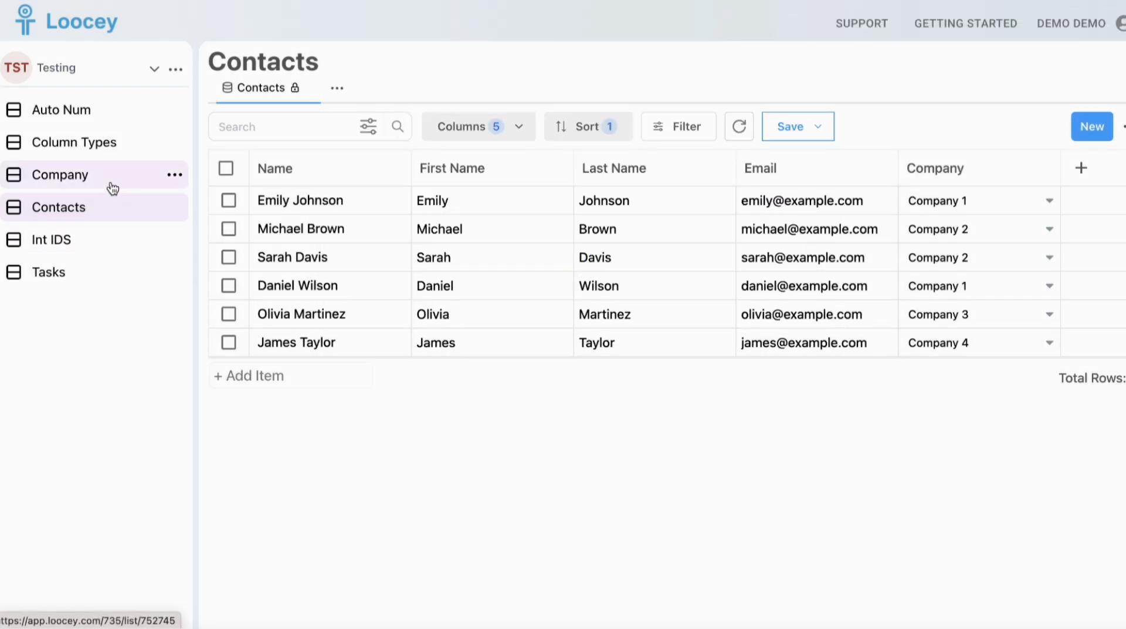
Open Company 1 from the Company list again to check its related contacts
left_click(113, 186)
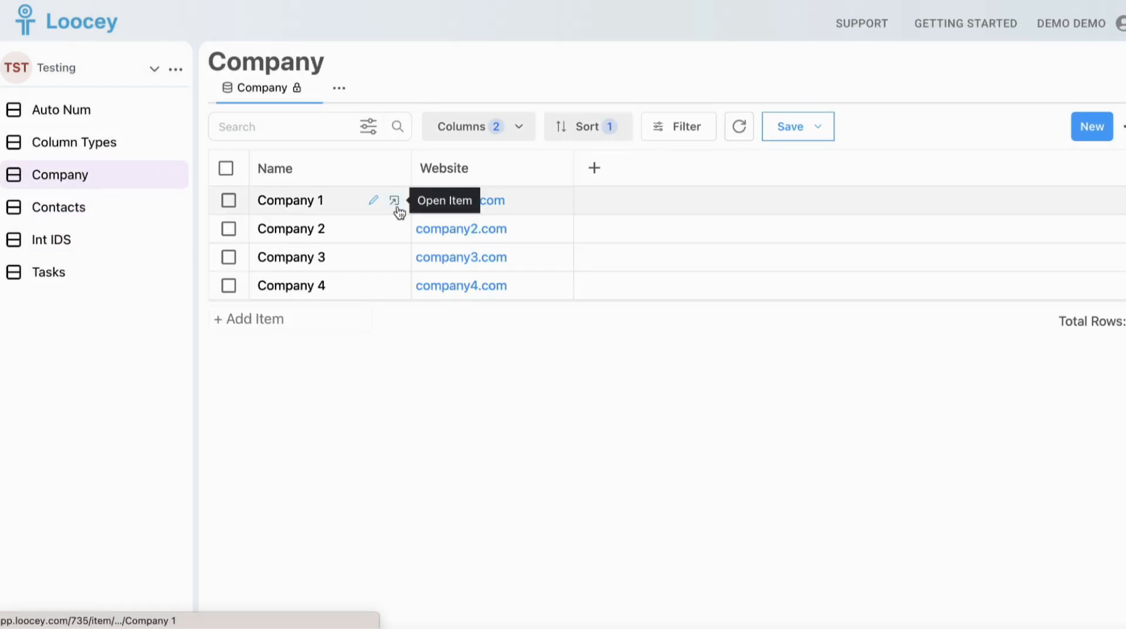
left_click(393, 201)
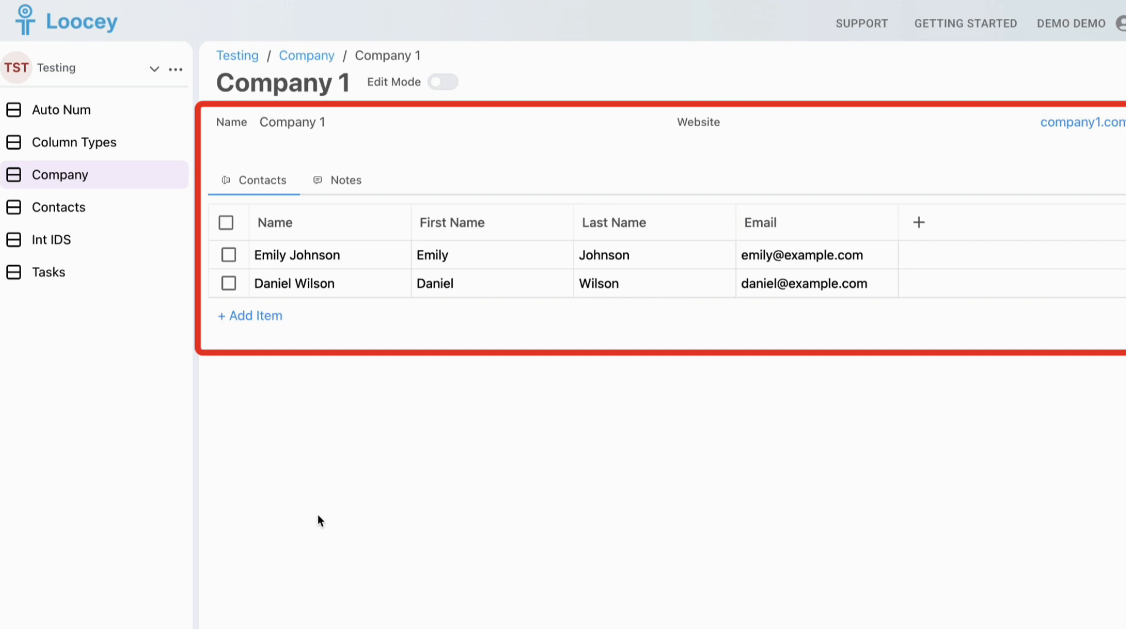
Create a new list named Projects in the Testing workspace
left_click(135, 174)
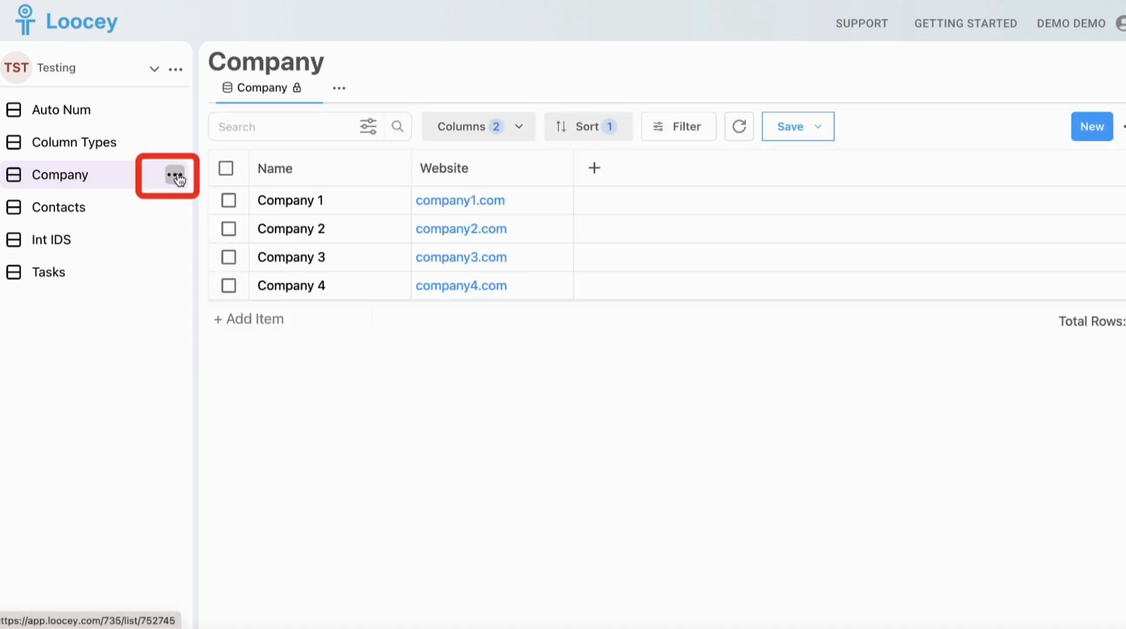
left_click(176, 180)
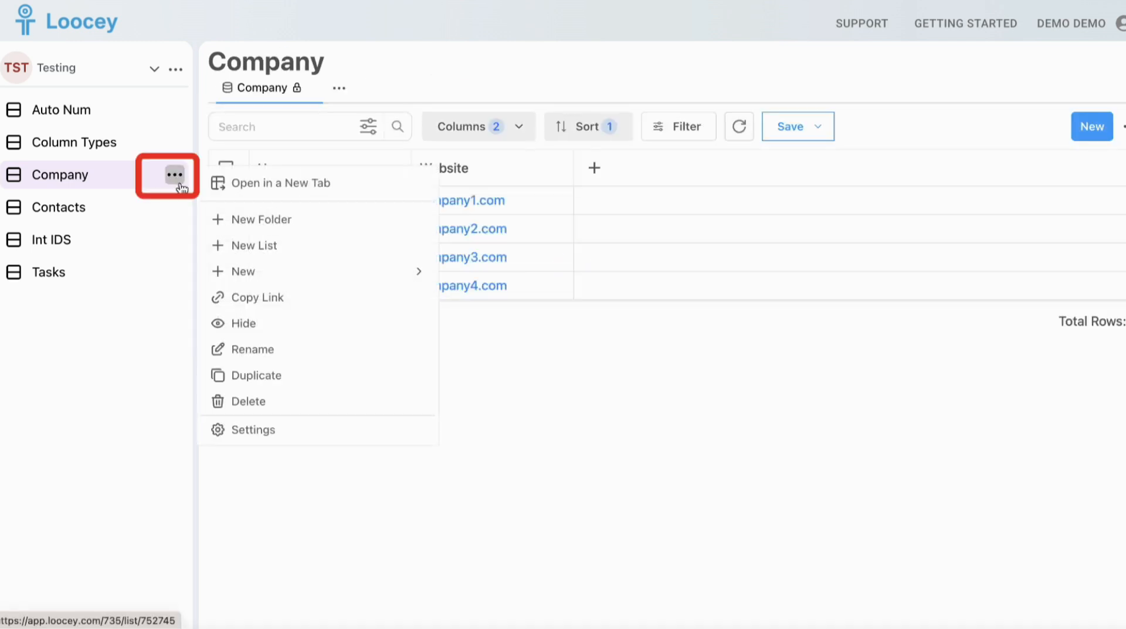
left_click(230, 245)
left_click(540, 286)
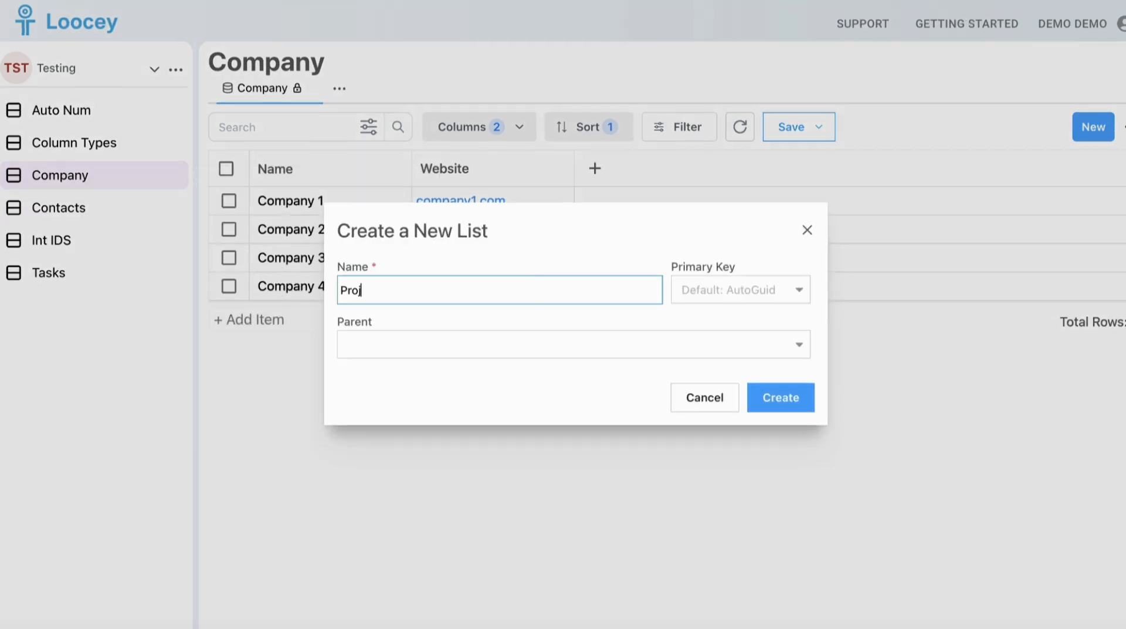
left_click(773, 394)
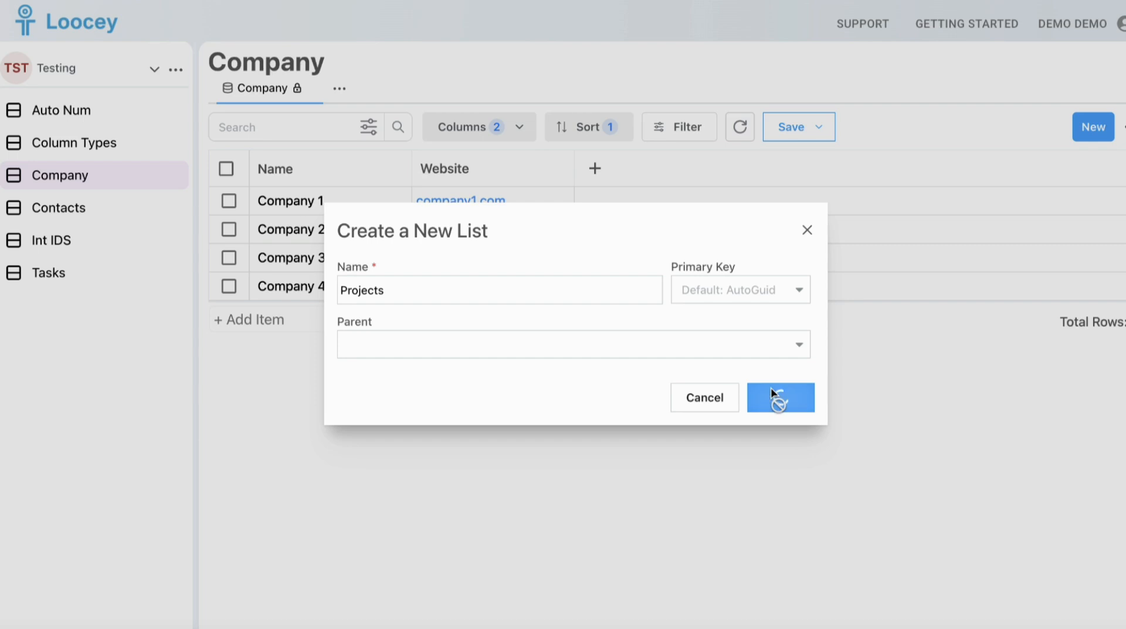
Name the three items in the Projects list Project 1, Project 2 and Project 3
double_click(264, 199)
type("Project")
double_click(264, 200)
key("super+c")
double_click(274, 231)
key("super+v")
double_click(269, 258)
key("super+v")
left_click(329, 364)
Start a new relationship column named Contact after the Name column, with column type DropDown
left_click(399, 168)
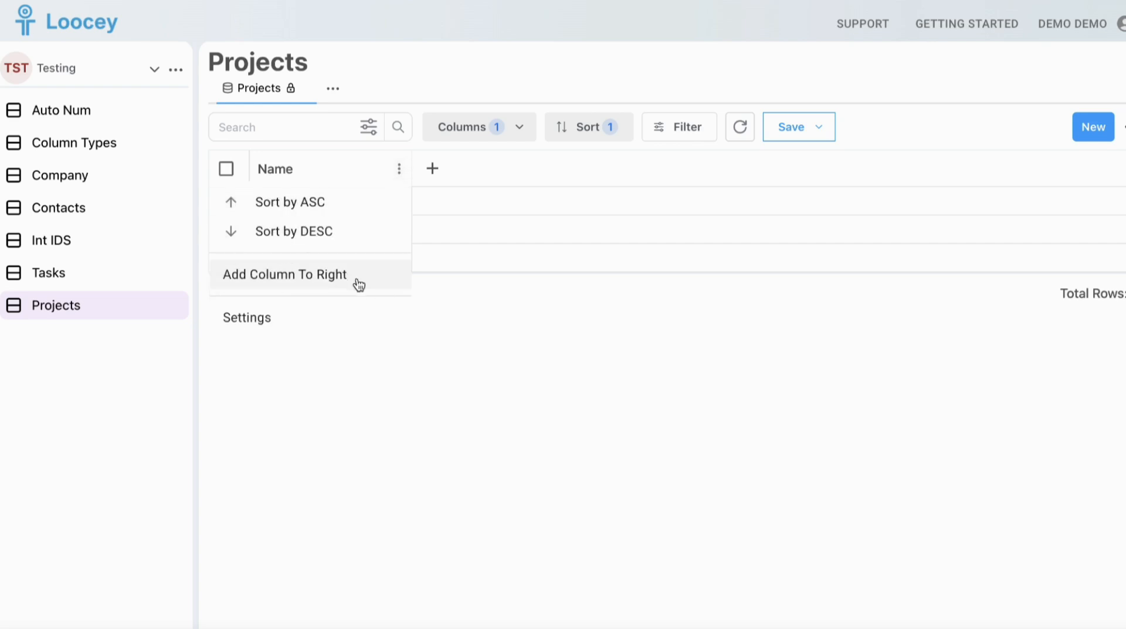
left_click(356, 277)
left_click(395, 222)
type("ct")
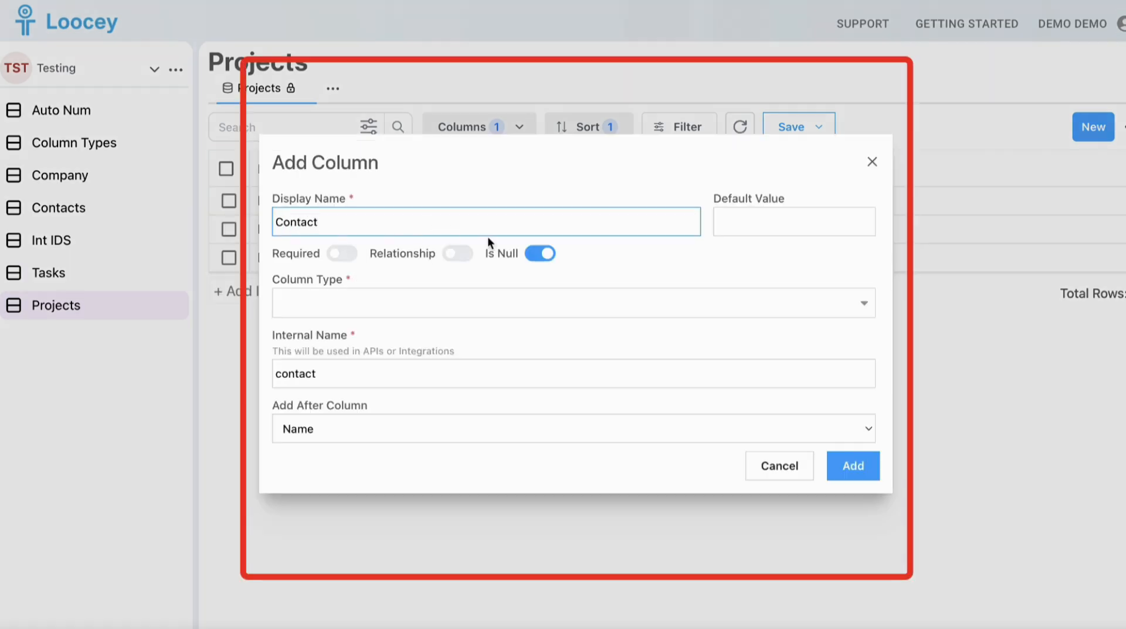
left_click(458, 253)
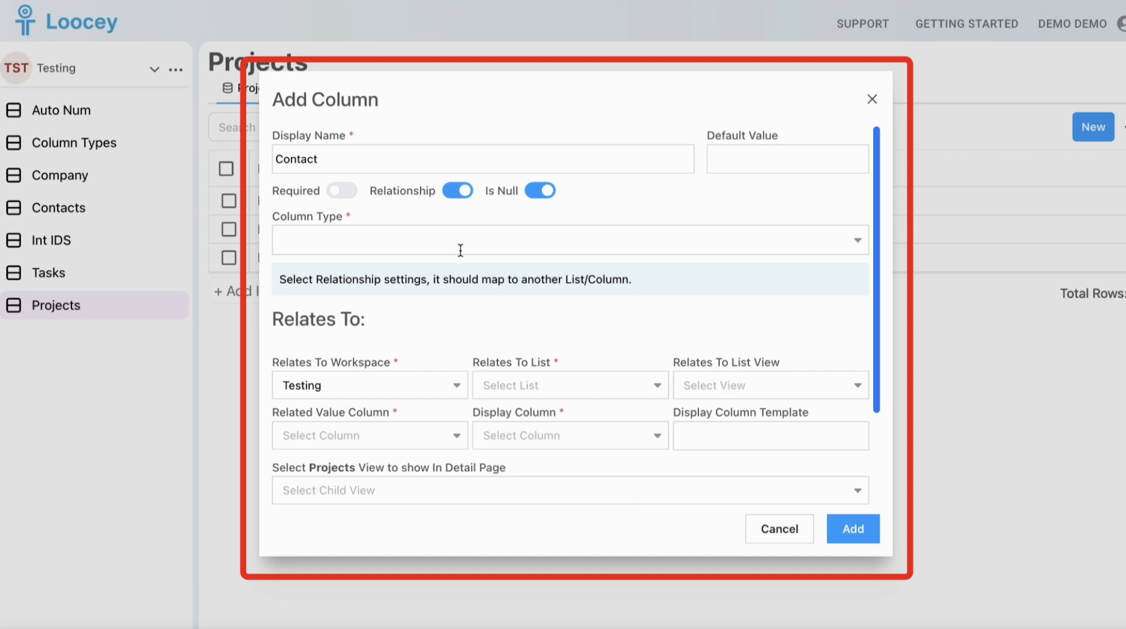
left_click(462, 251)
type("dro")
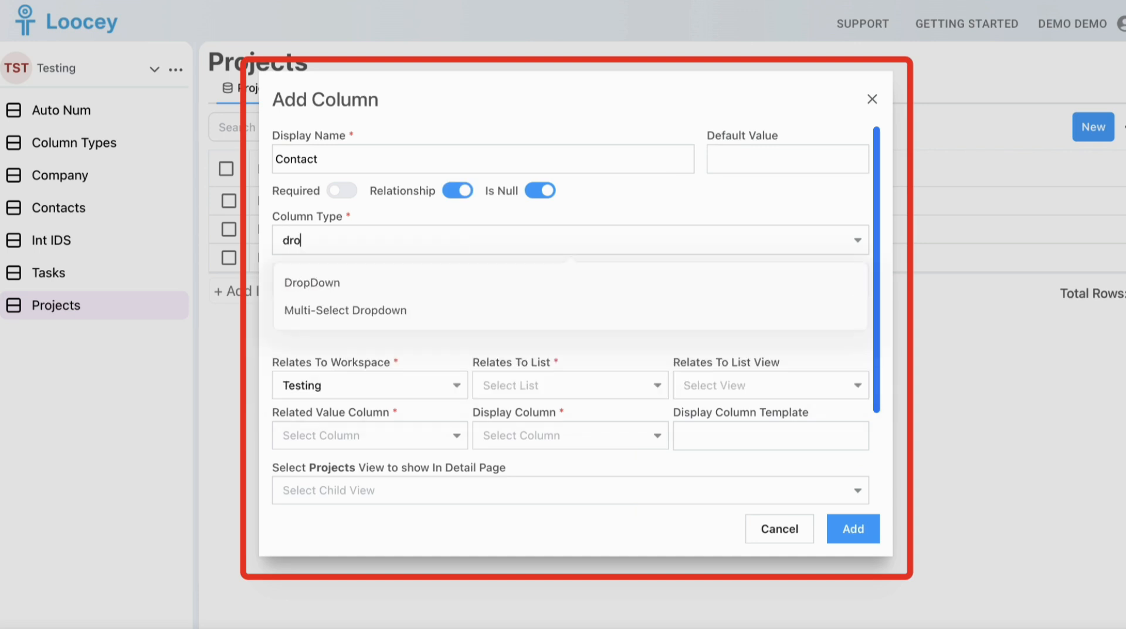
left_click(446, 285)
Relate the Contact column to the Contacts list, using the Contacts list view
scroll(522, 444, "down", 1)
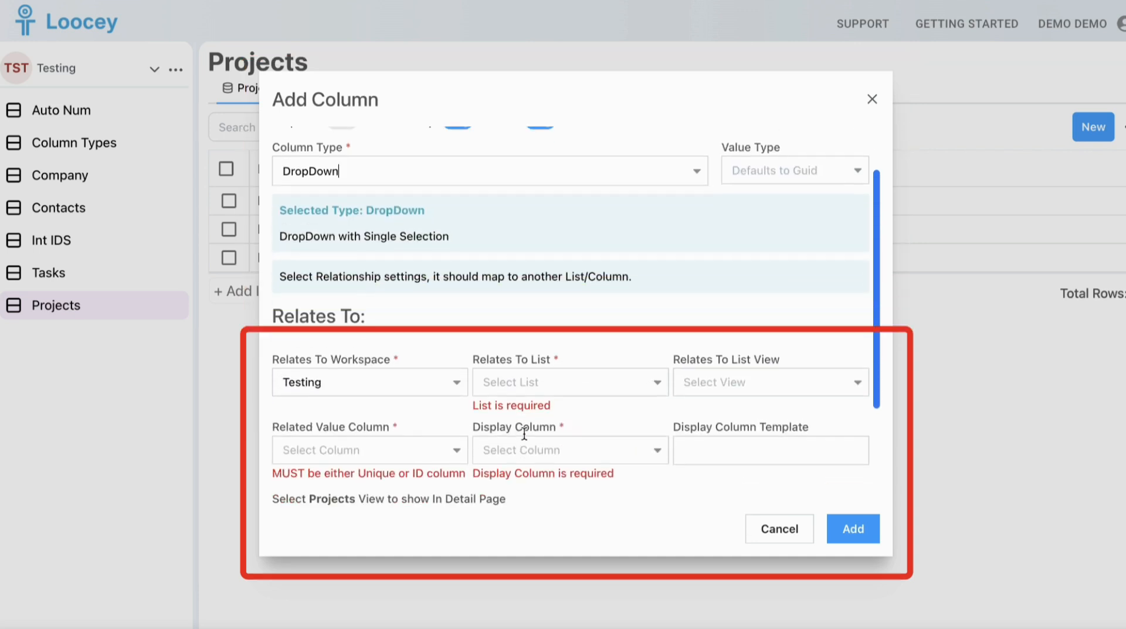
left_click(535, 378)
left_click(522, 508)
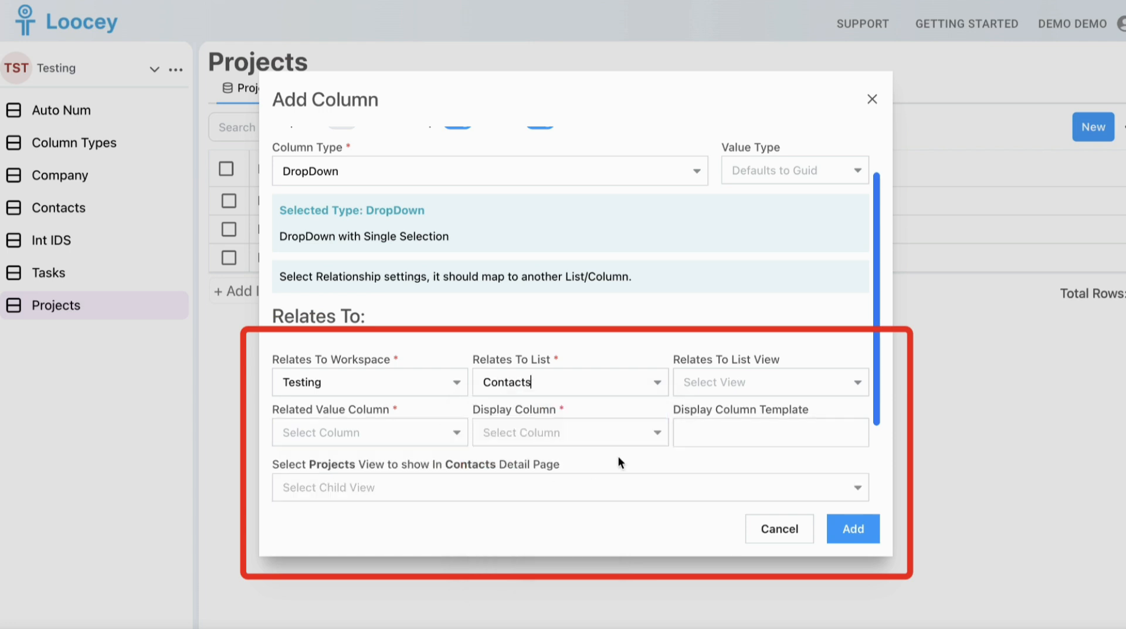
left_click(693, 388)
left_click(701, 437)
Set ID as the related value column and Name as the display column, and add the Contact column
left_click(401, 432)
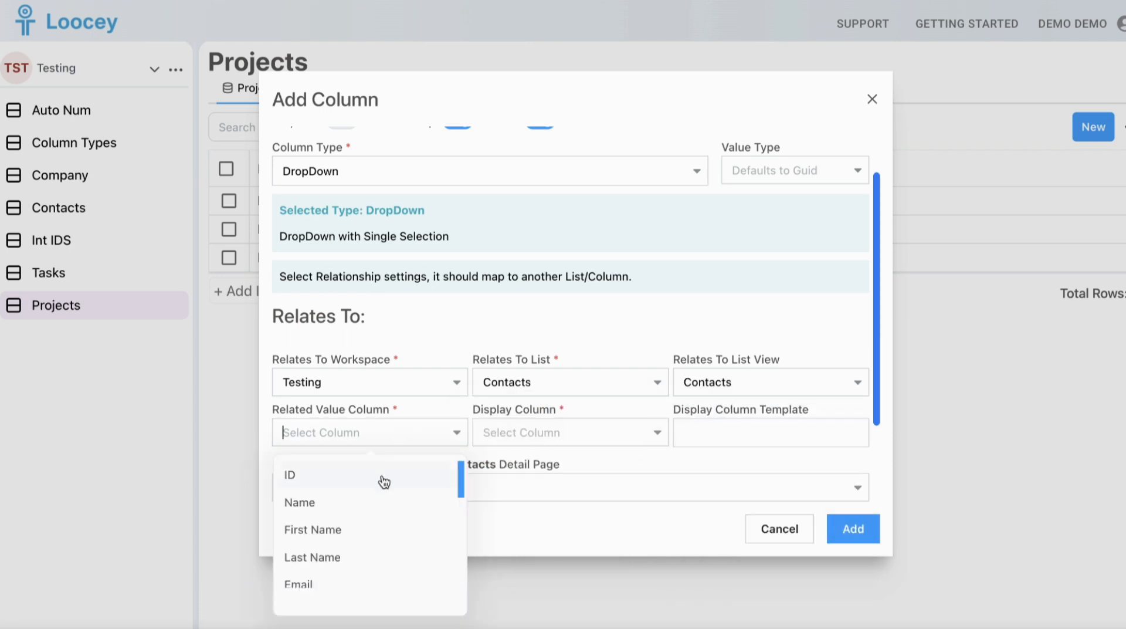
left_click(384, 481)
left_click(527, 435)
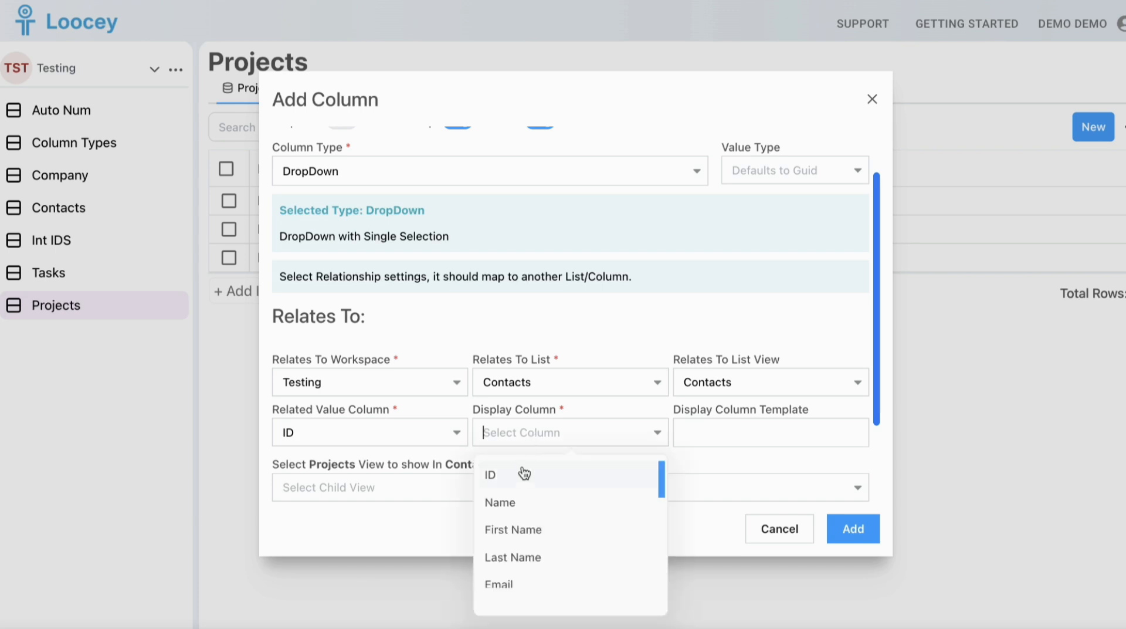
left_click(524, 503)
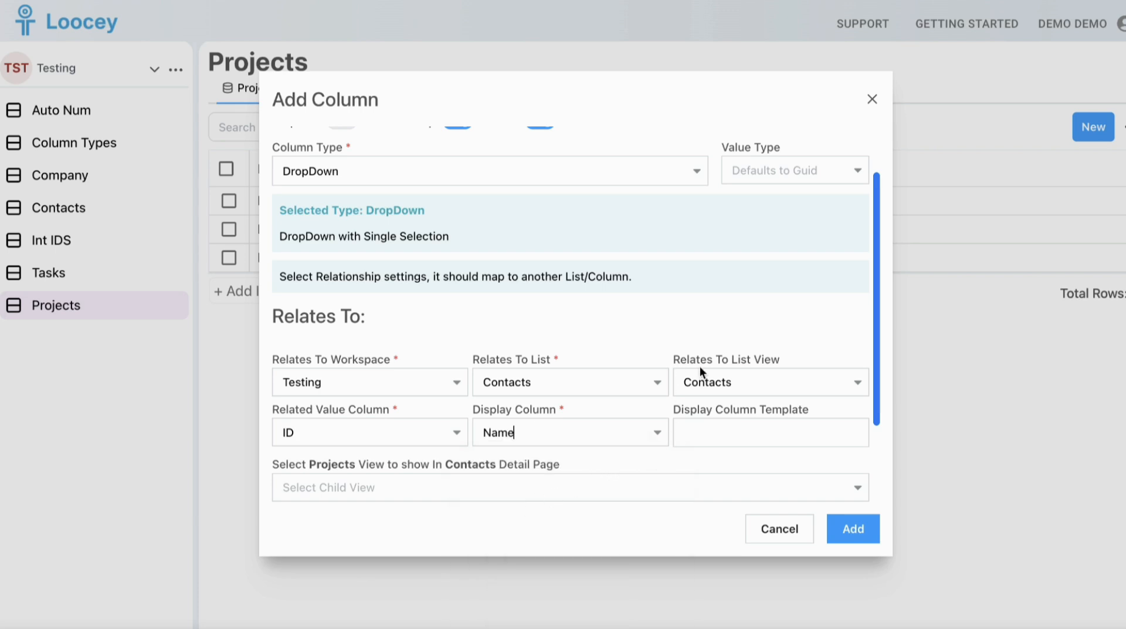
scroll(698, 364, "down", 3)
left_click(861, 528)
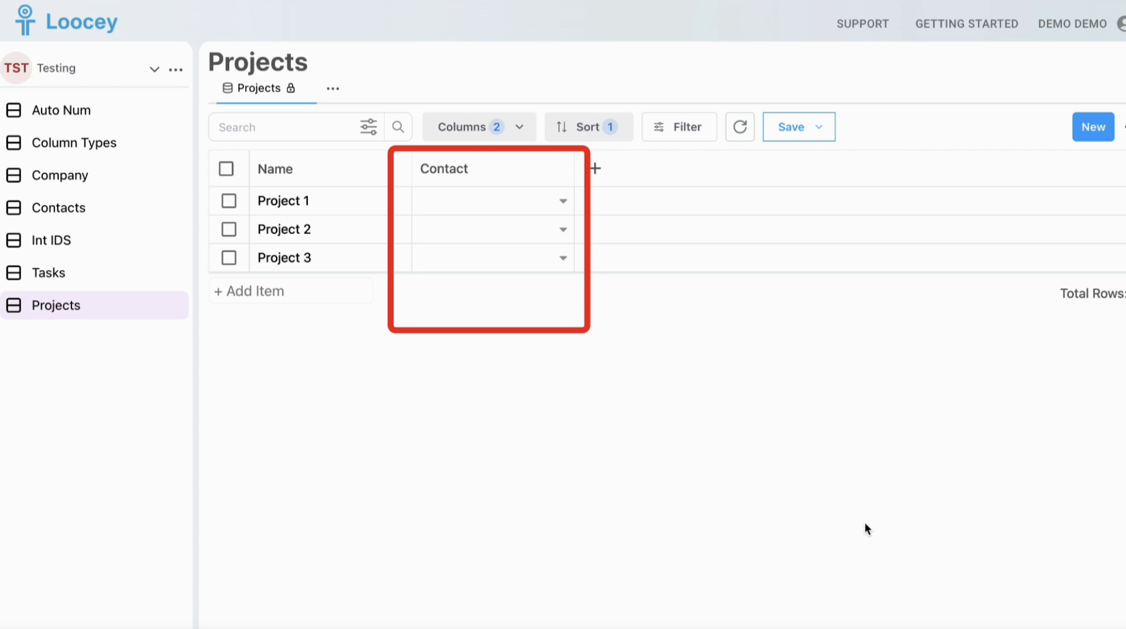
Assign the first listed contact to Project 1 and the second listed contact to Project 2 and Project 3
left_click(512, 203)
left_click(487, 254)
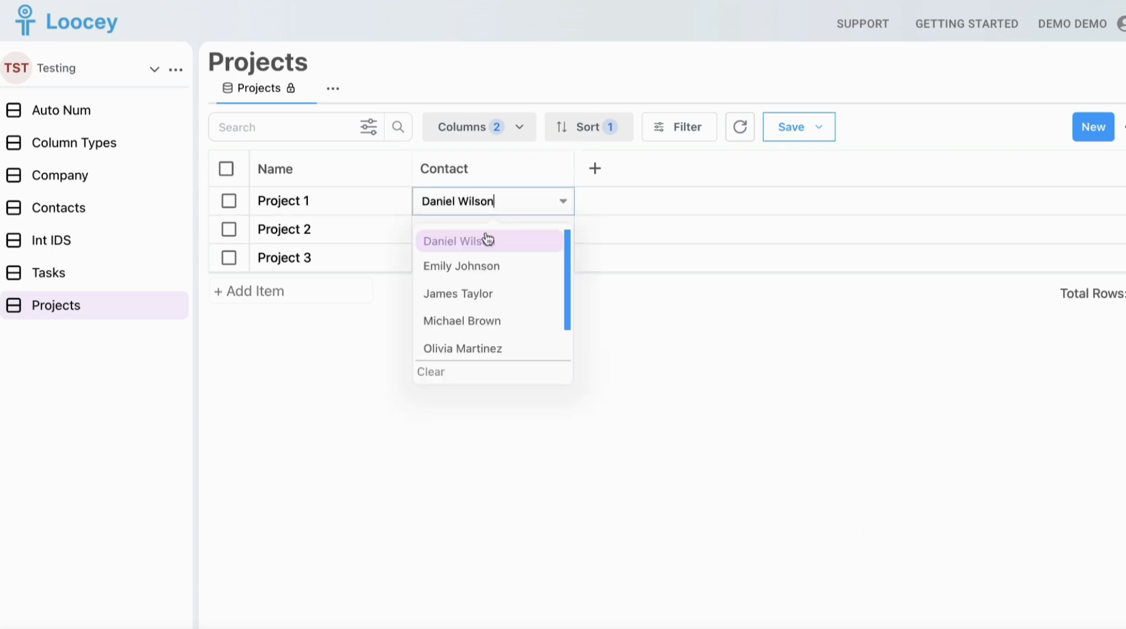
left_click(493, 230)
left_click(473, 272)
left_click(475, 263)
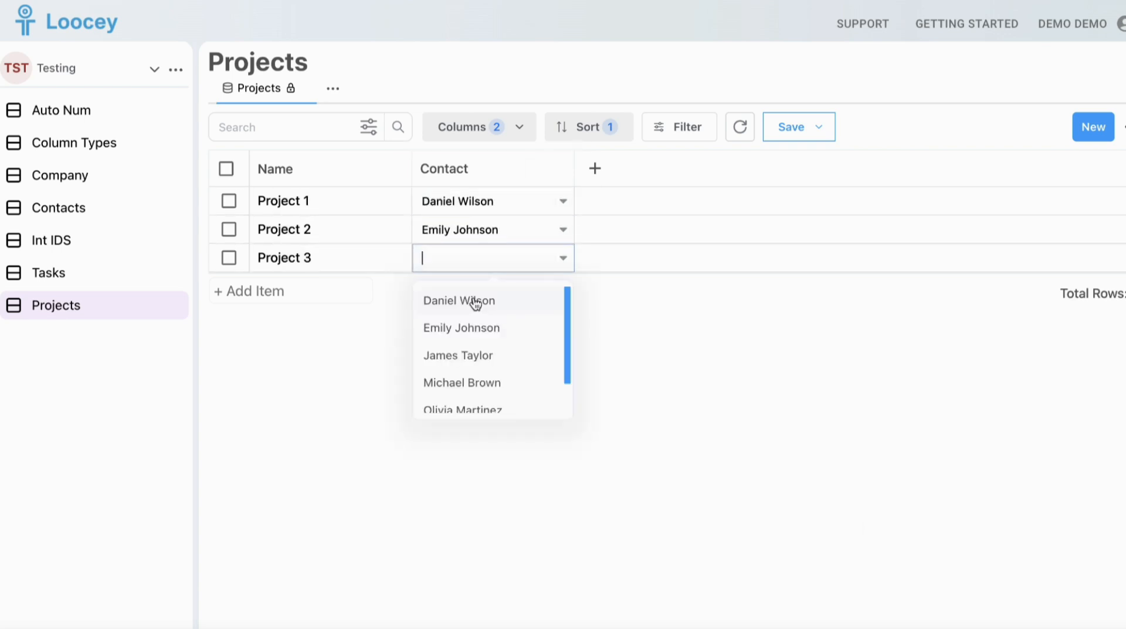
left_click(469, 324)
Set the Contact column's relationship to show the Projects view in the Contacts detail page, and open the first listed contact's details
left_click(562, 171)
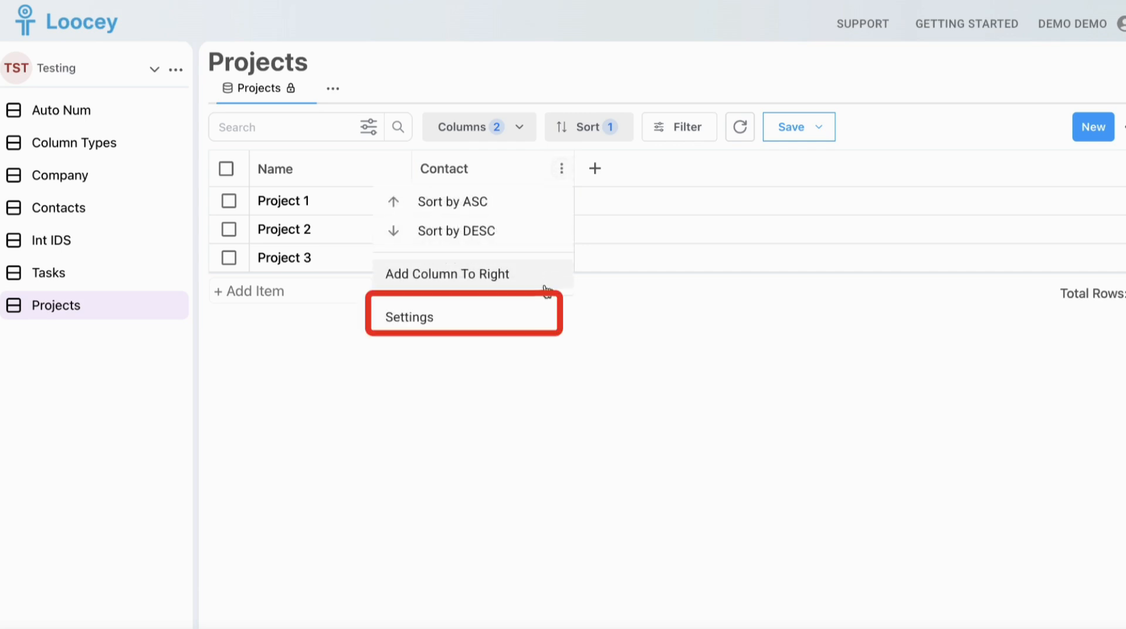
left_click(530, 315)
left_click(488, 156)
scroll(508, 285, "down", 2)
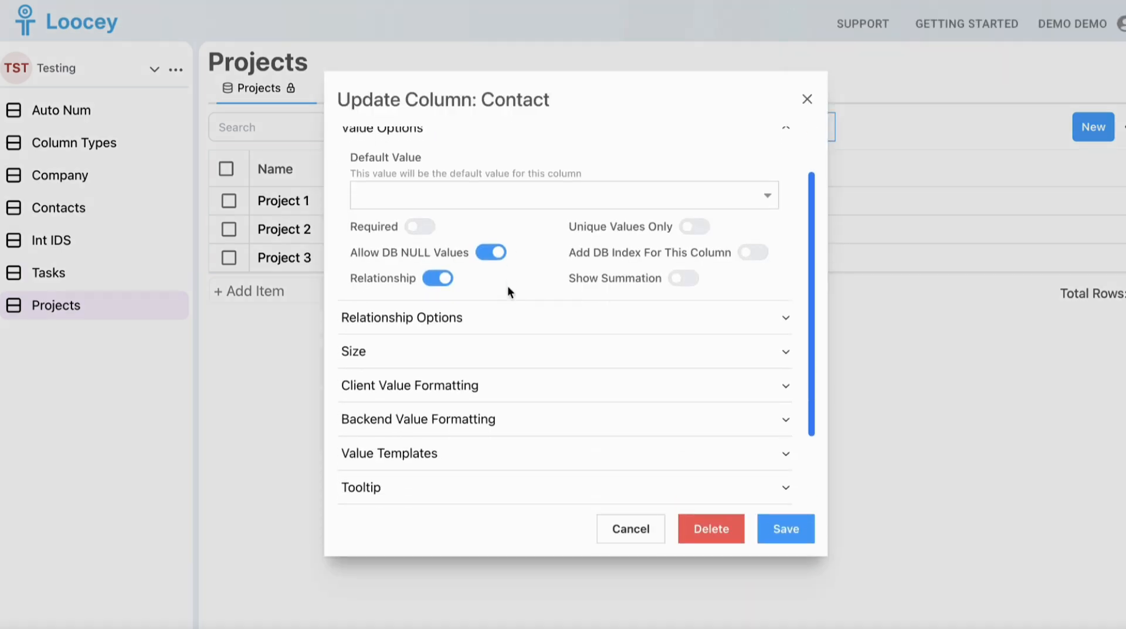
left_click(500, 316)
scroll(501, 308, "down", 3)
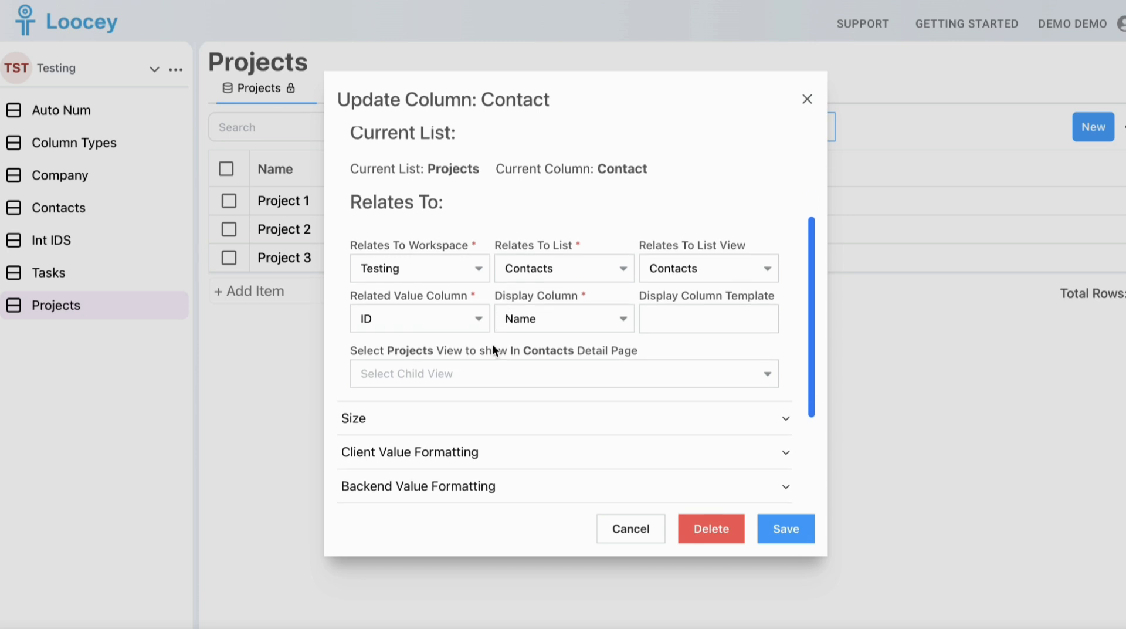
left_click(483, 373)
left_click(462, 419)
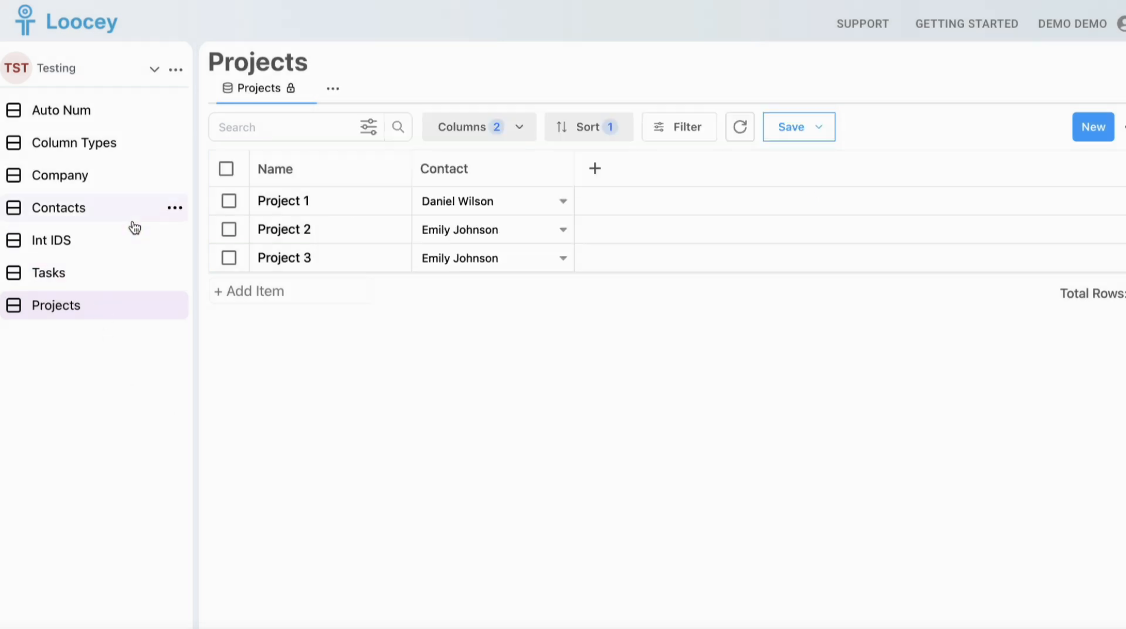
left_click(126, 210)
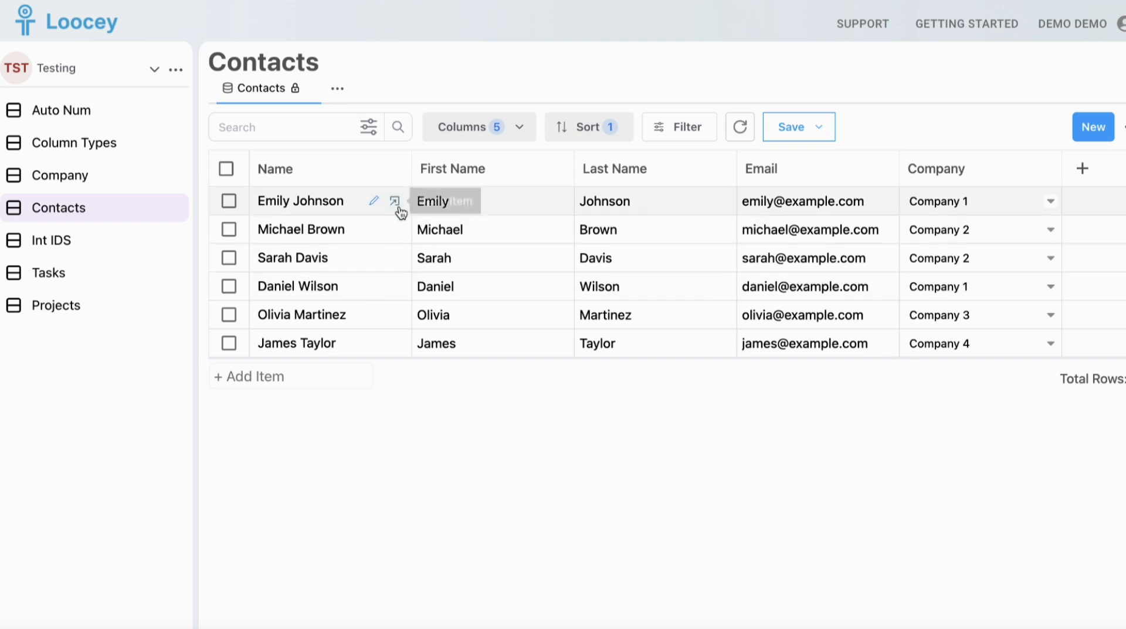
left_click(398, 202)
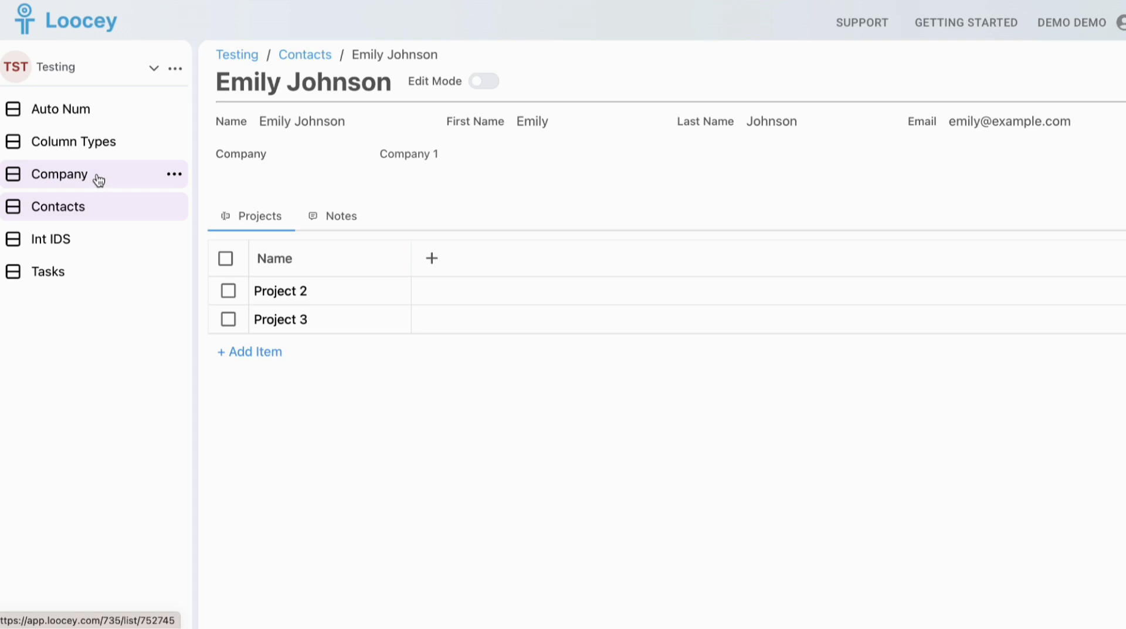
Add a column named Status with column type Status at the end of the Company list
left_click(127, 176)
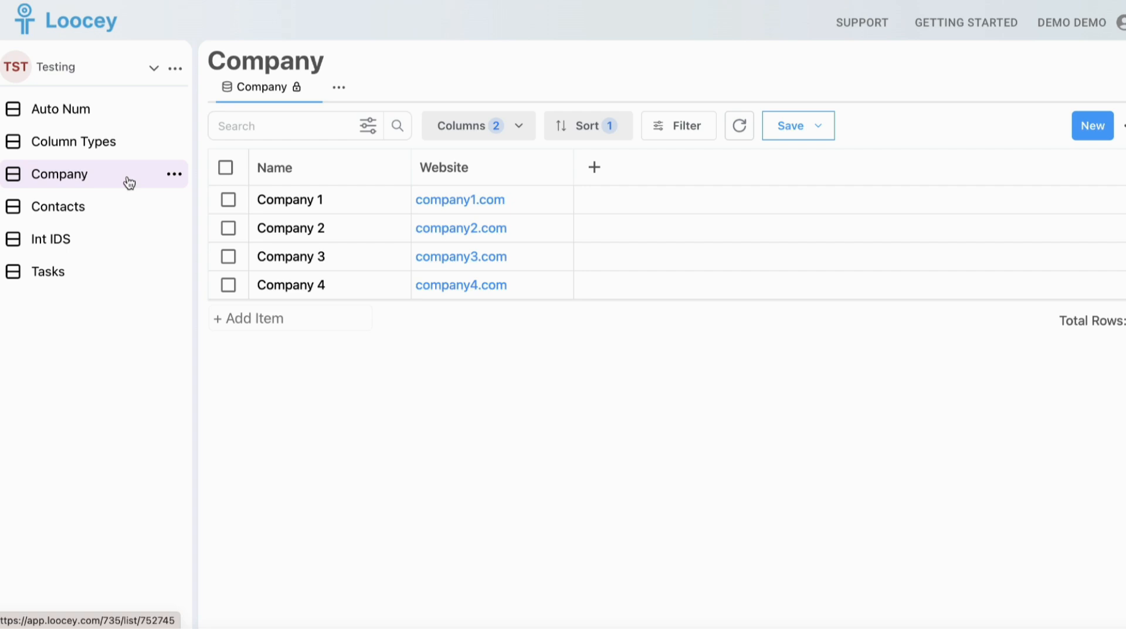
left_click(594, 166)
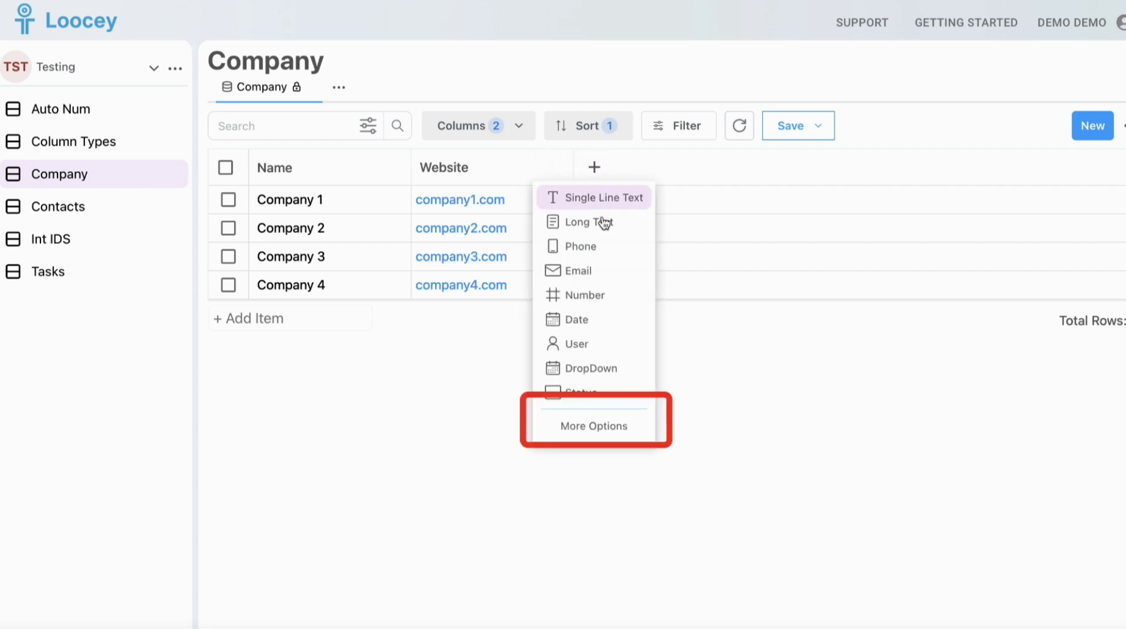
left_click(593, 433)
left_click(539, 229)
type("Status")
left_click(476, 291)
type("stat")
key("Return")
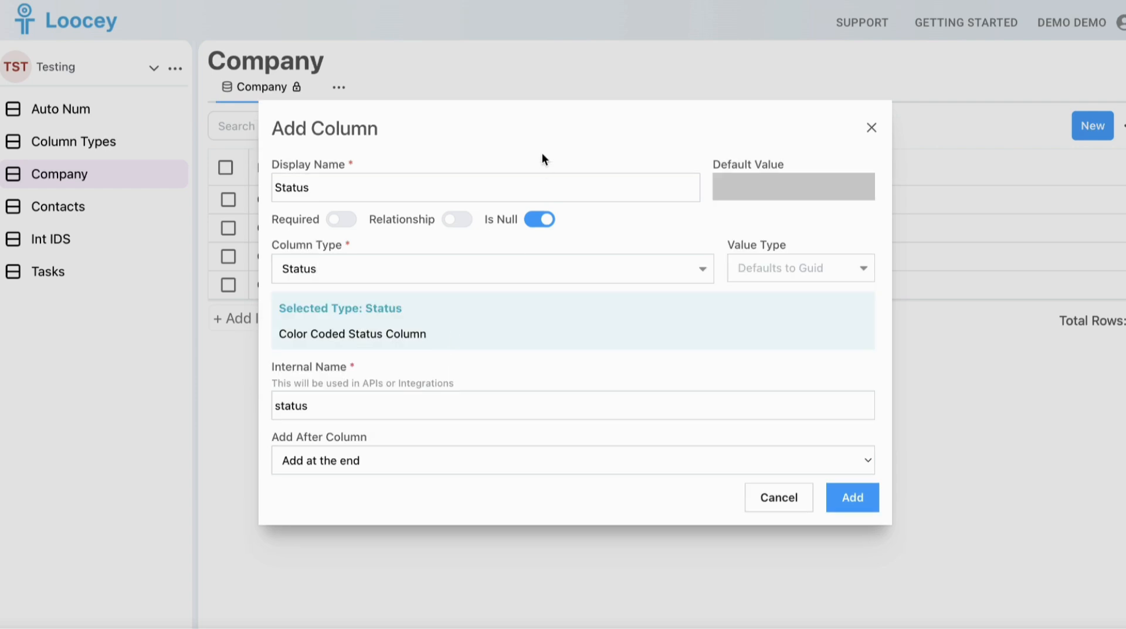
left_click(853, 497)
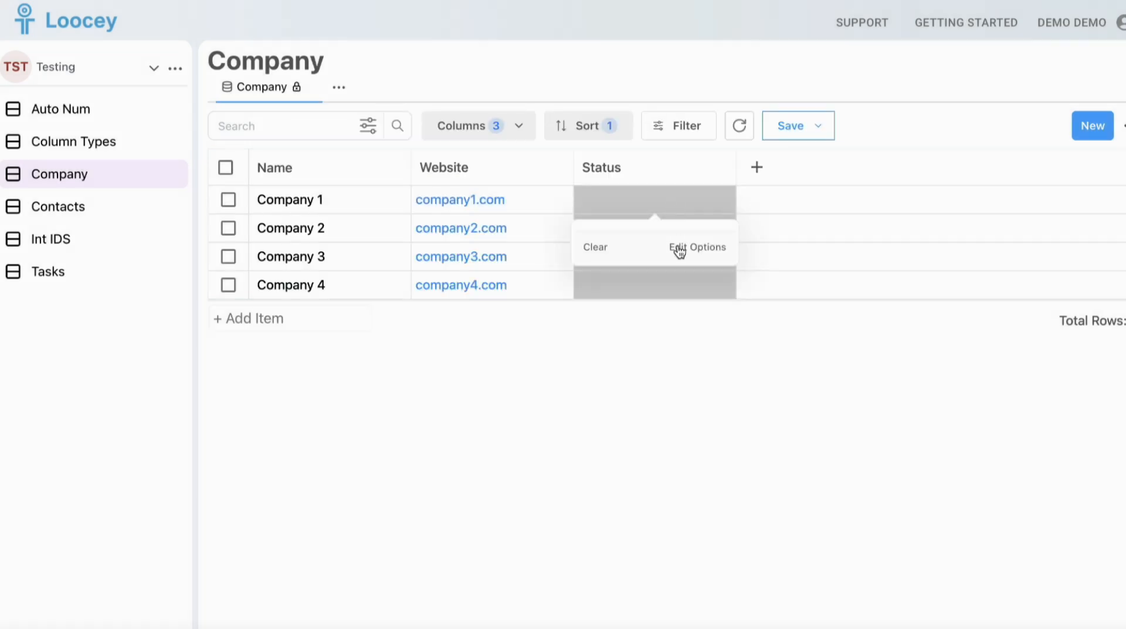
Create the options Active and In-Active for the Status column
left_click(673, 249)
left_click(572, 281)
left_click(620, 276)
type("Ac")
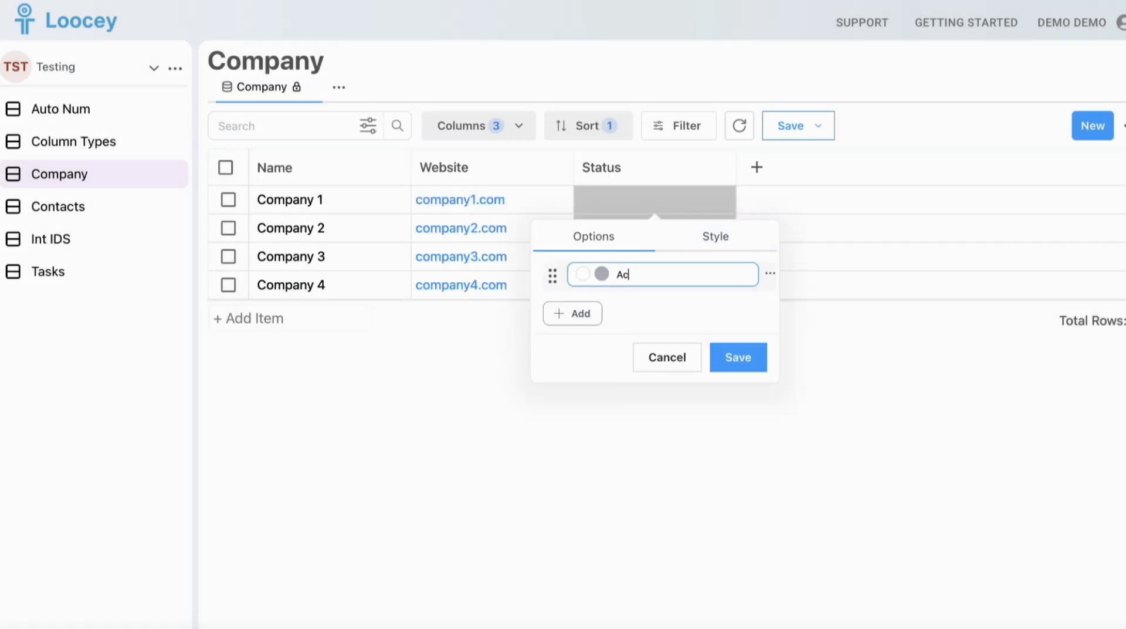
key("ctrl+a")
key("ctrl+c")
left_click(582, 305)
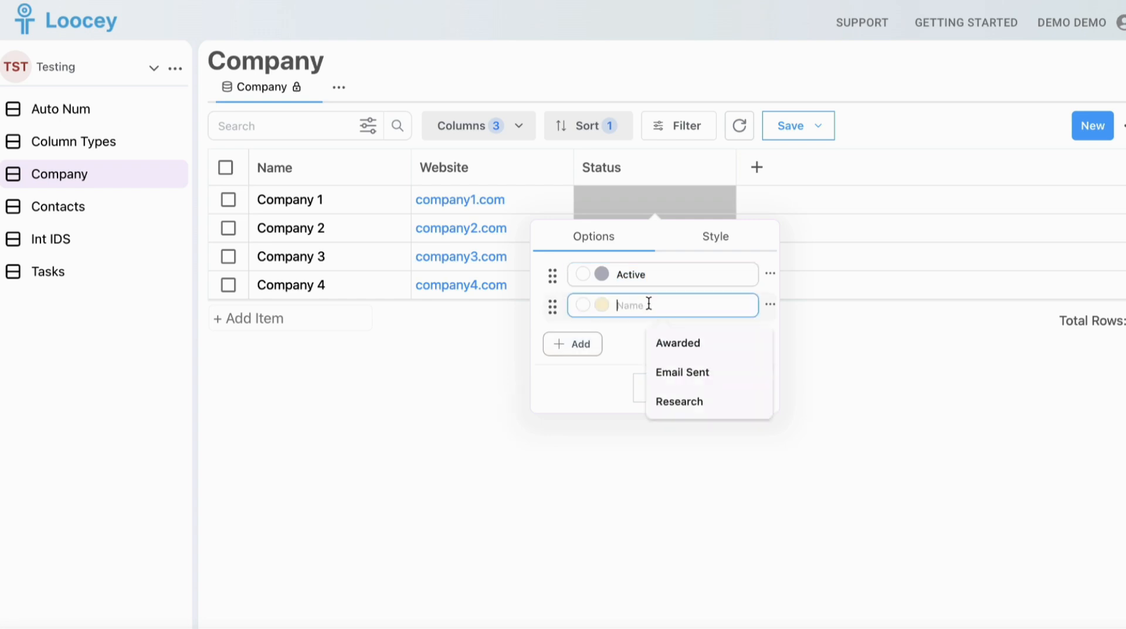
key("ctrl+v")
left_click(617, 305)
type("In -")
Colour the Active option green and the In-Active option red, and save the status options
left_click(602, 273)
left_click(536, 481)
left_click(731, 329)
left_click(601, 305)
left_click(593, 531)
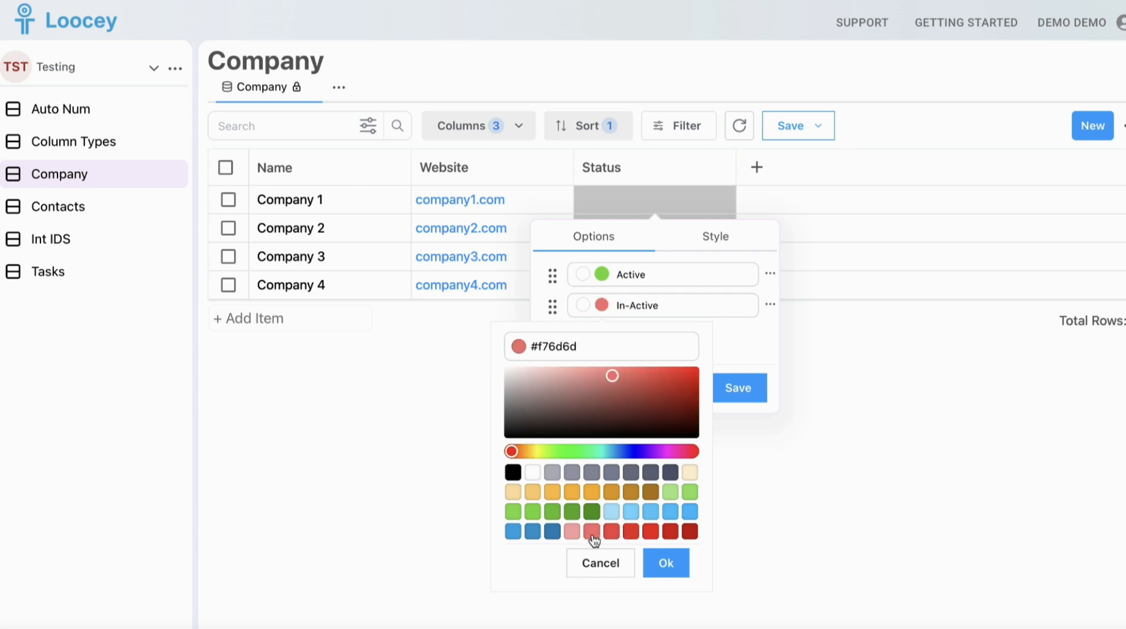
left_click(611, 531)
left_click(713, 337)
left_click(740, 386)
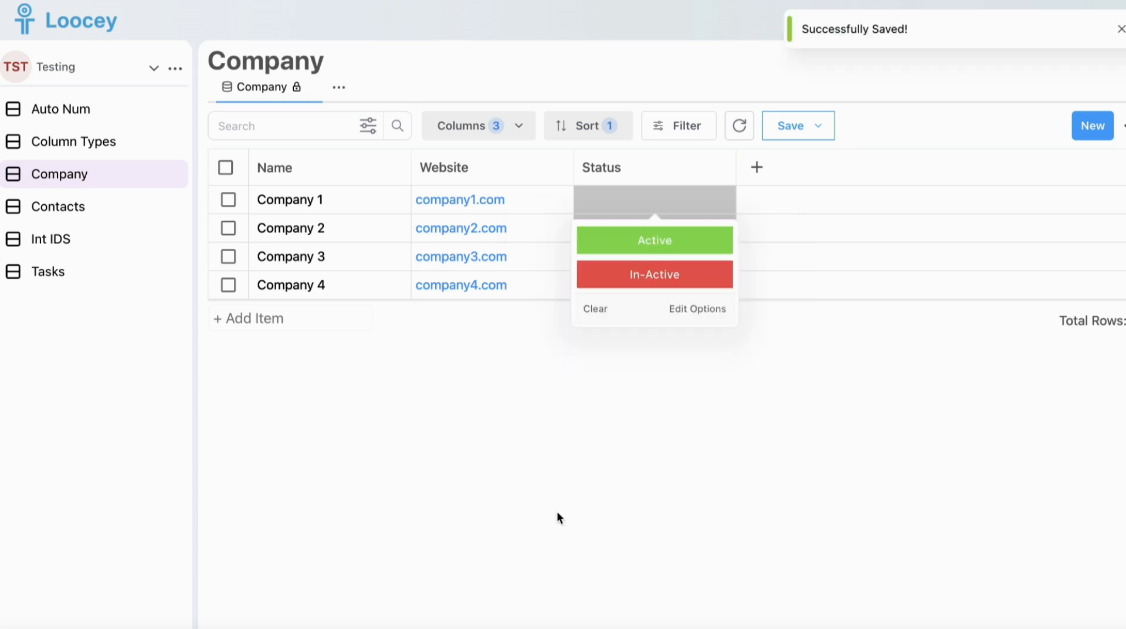
Set Company 1 and Company 3 to Active, and Company 2 and Company 4 to In-Active
left_click(671, 238)
left_click(664, 232)
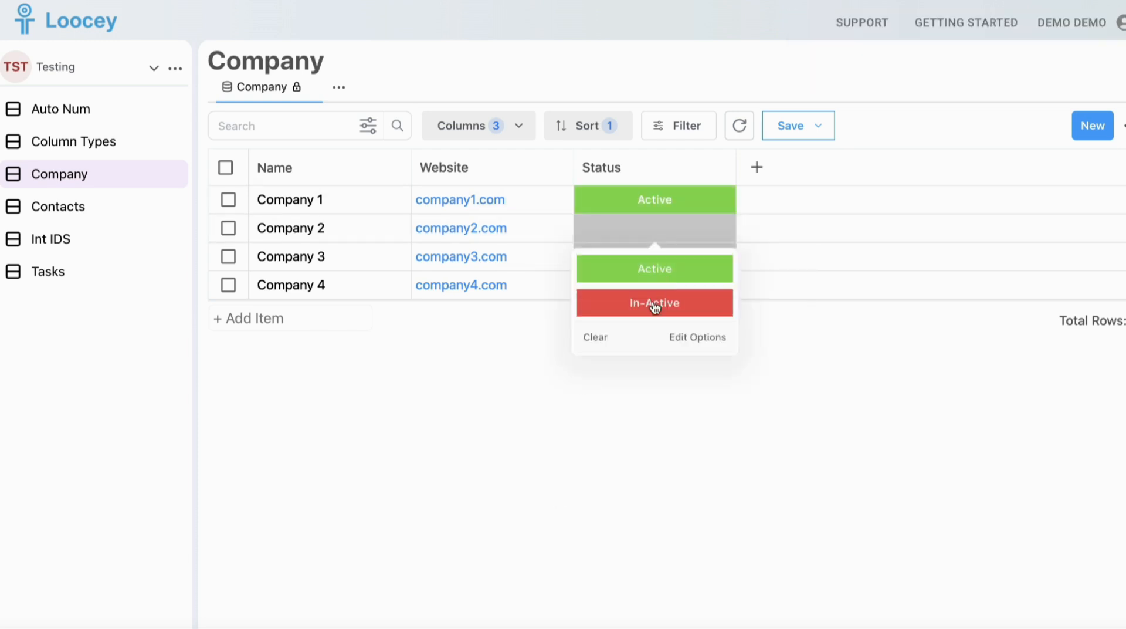
left_click(654, 306)
left_click(645, 258)
left_click(645, 297)
left_click(645, 286)
left_click(645, 359)
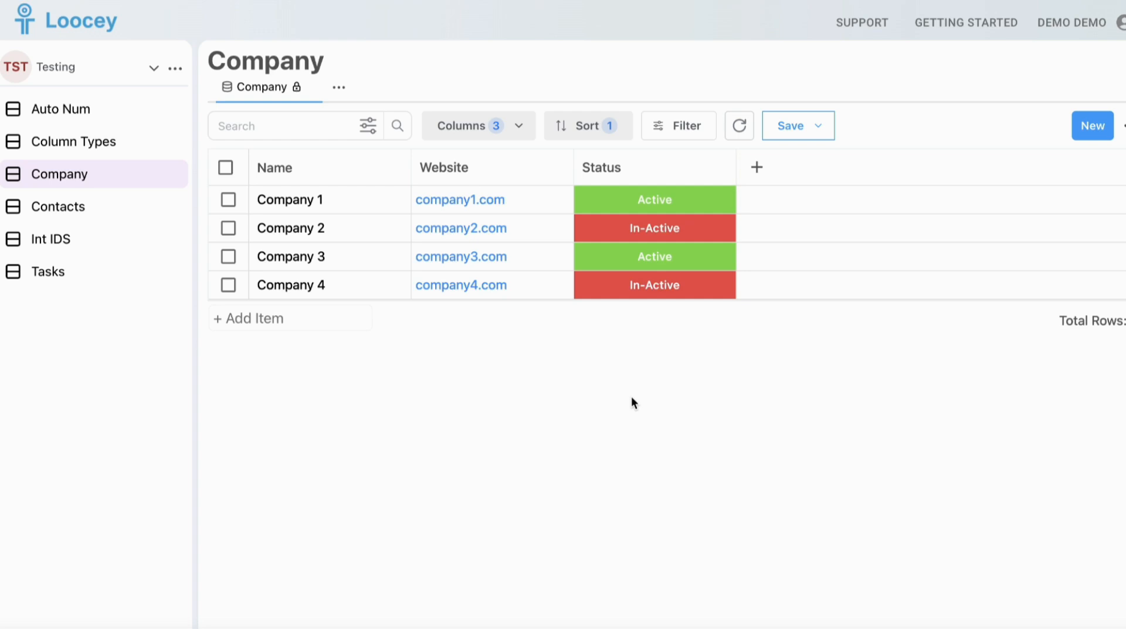
Save the current Company list layout as a new view named Active Companies
left_click(798, 136)
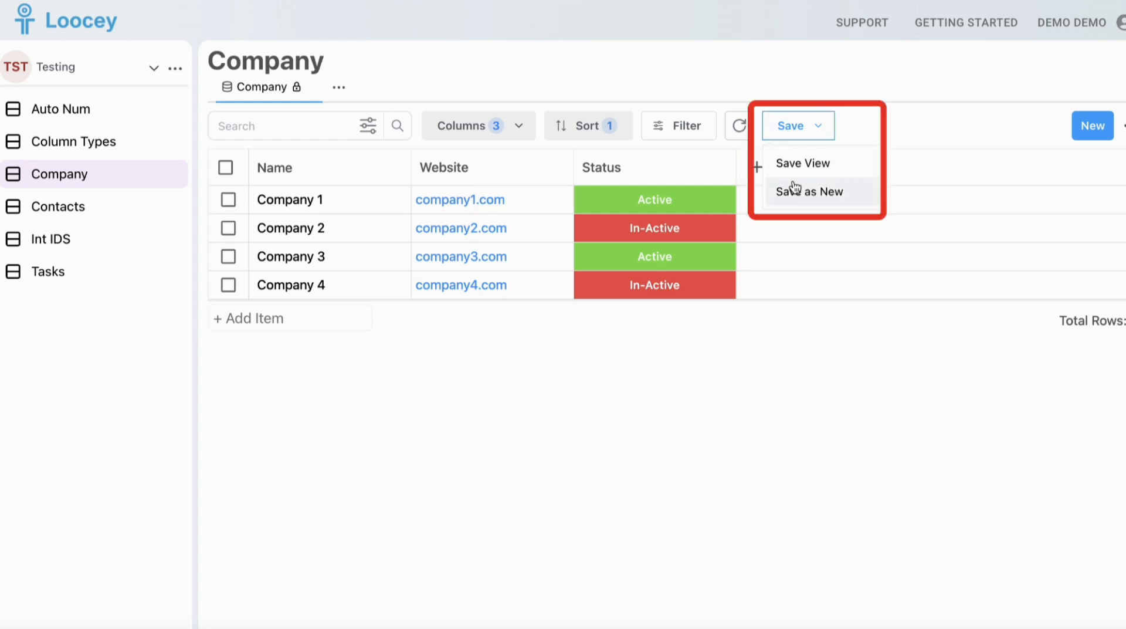
left_click(795, 188)
left_click(572, 319)
type("Active Companies")
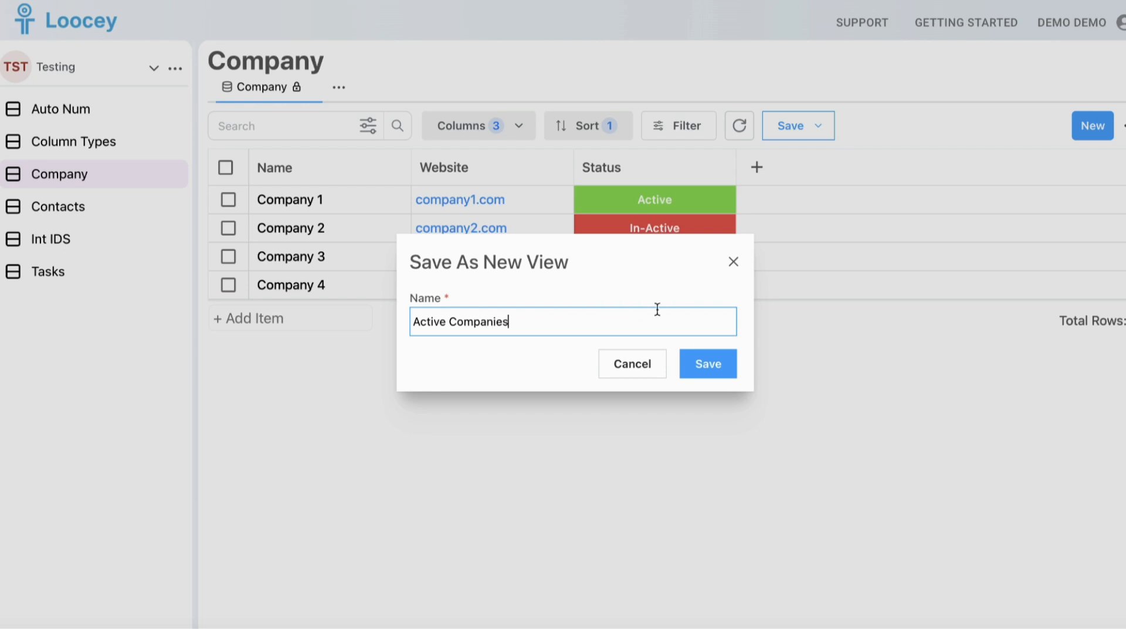
left_click(707, 364)
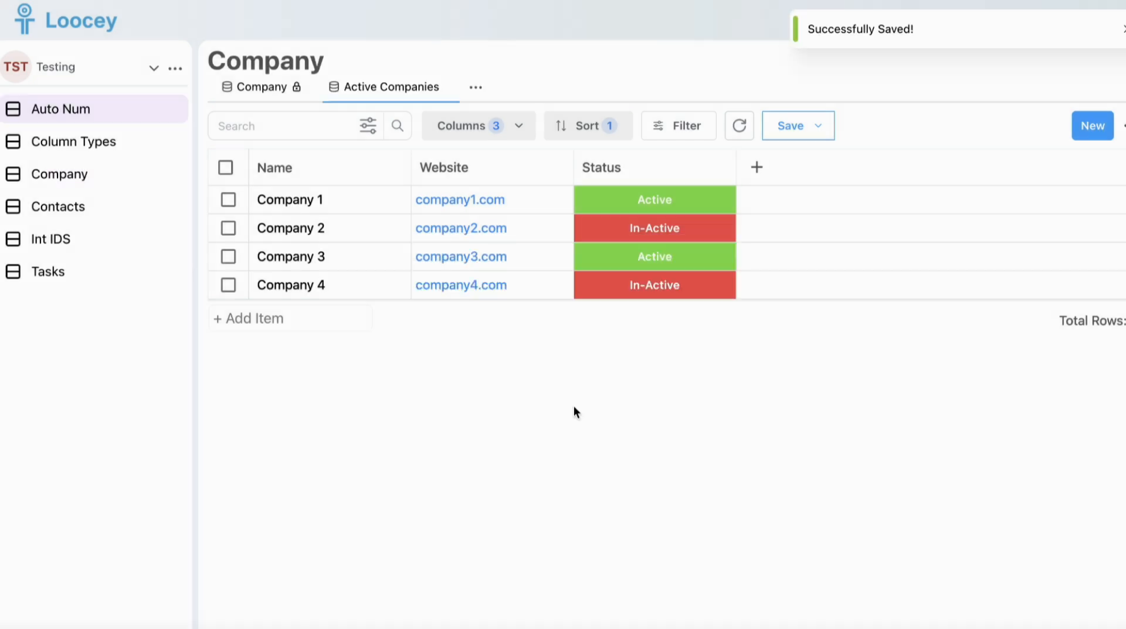
Filter the Active Companies view to rows where Status equals Active, and save the view
left_click(689, 123)
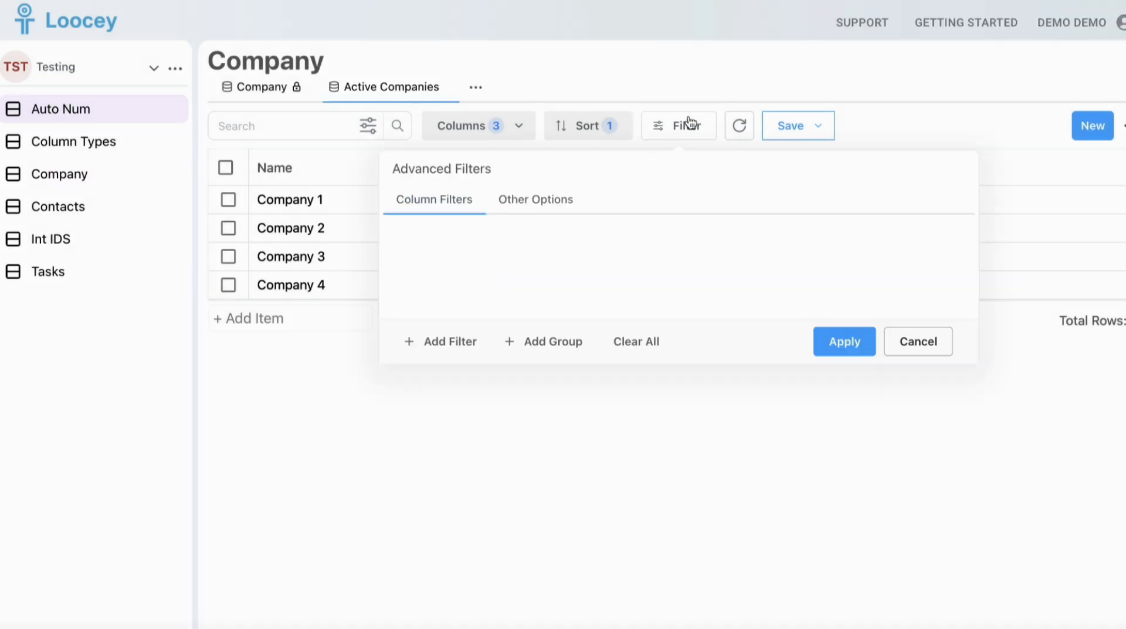
left_click(455, 345)
left_click(562, 244)
type("stat")
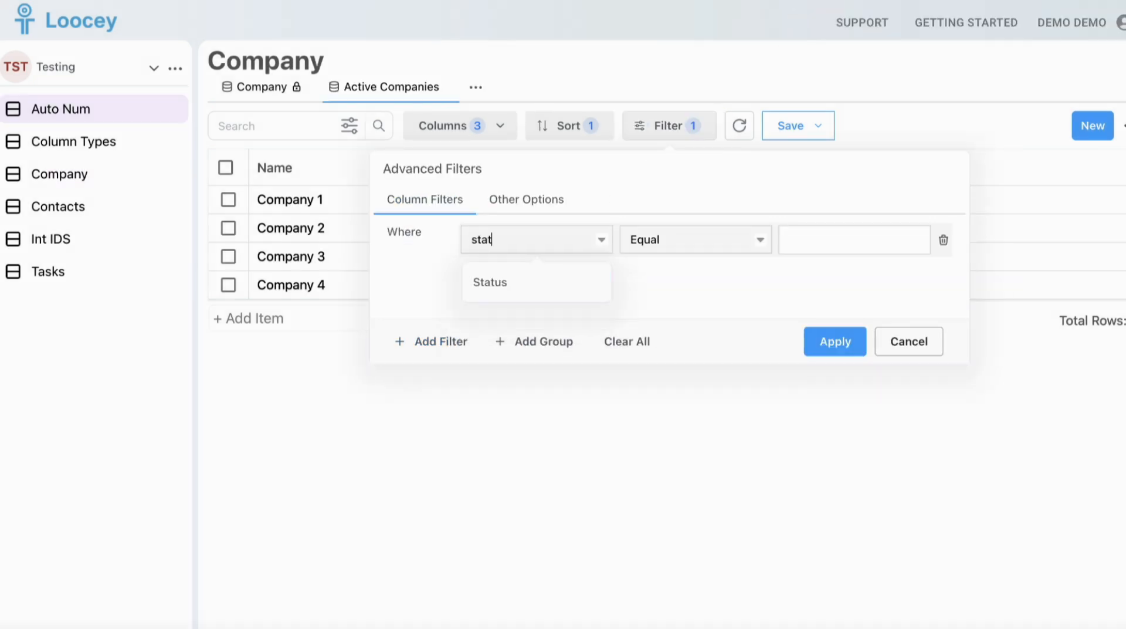
left_click(588, 287)
left_click(821, 231)
left_click(816, 282)
left_click(835, 342)
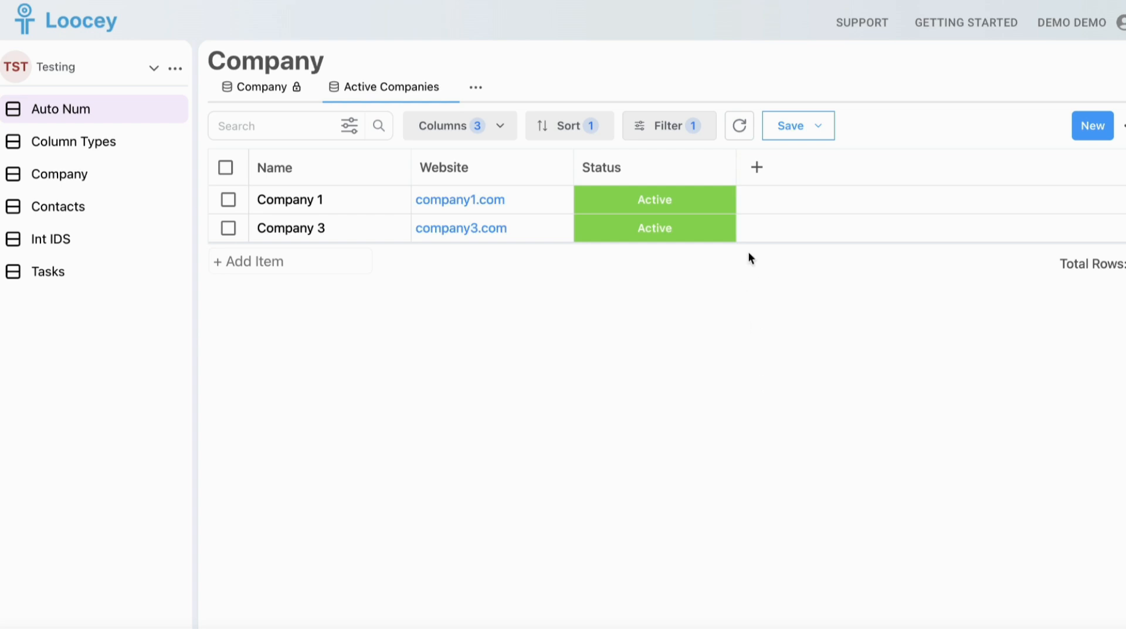
left_click(793, 138)
left_click(794, 170)
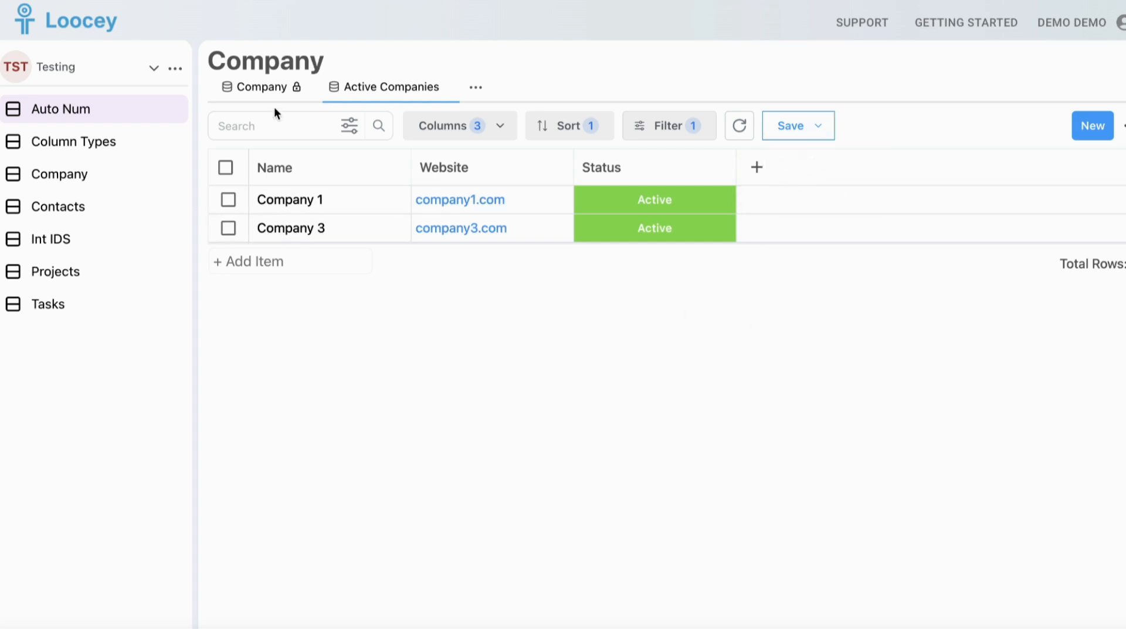
Review the default Company view, and examine which companies the Company column offers in the Contacts list
left_click(262, 88)
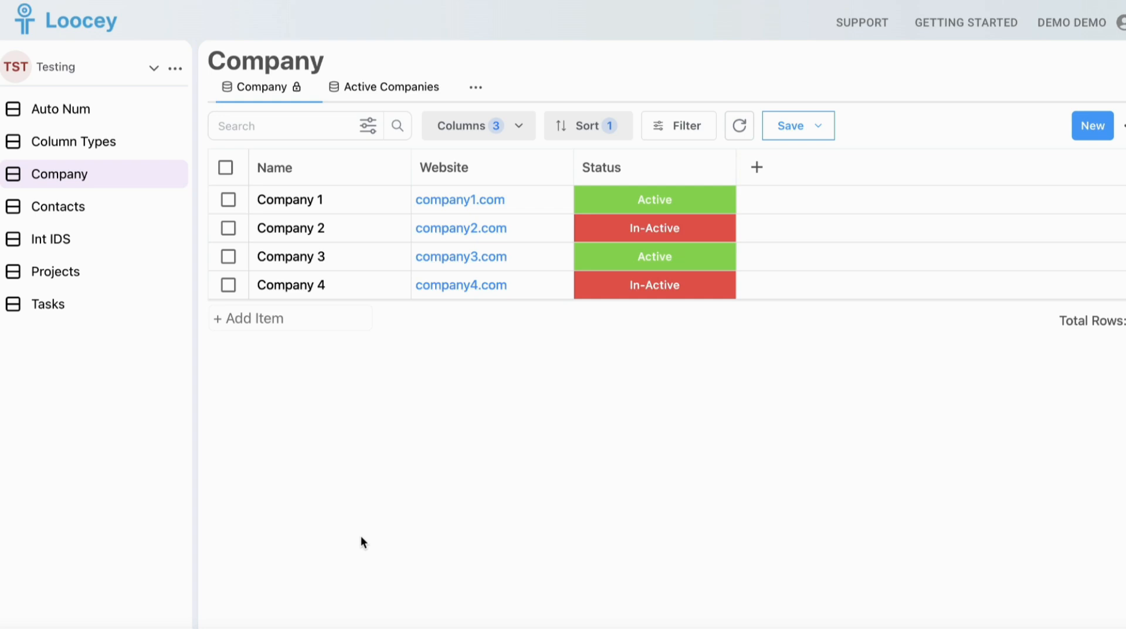
left_click(58, 206)
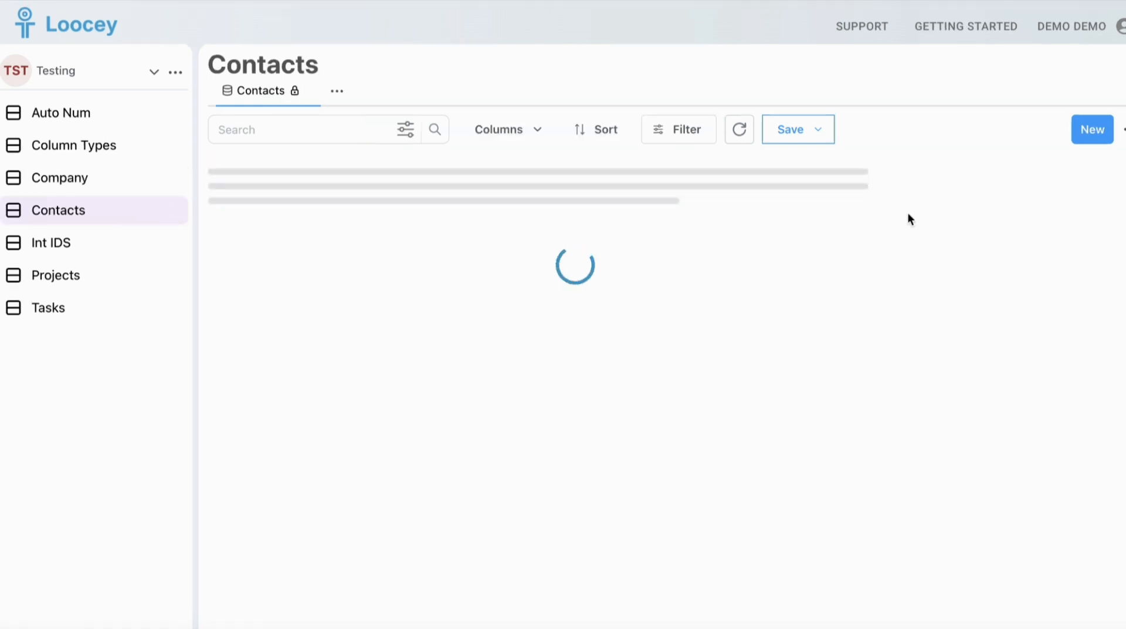
left_click(1014, 229)
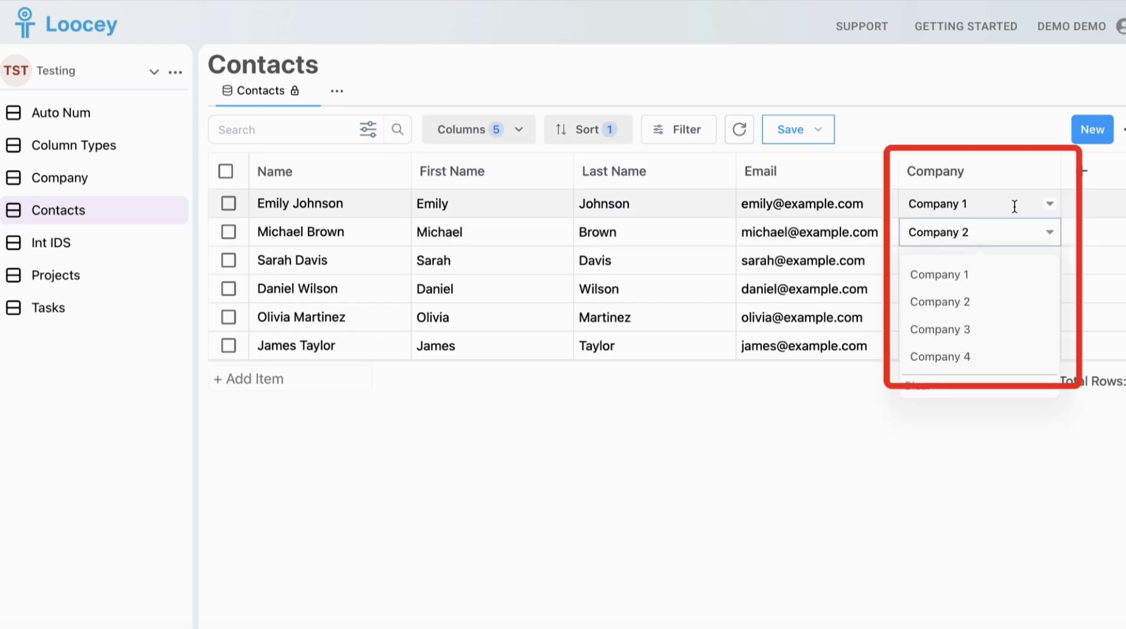
left_click(1014, 203)
left_click(983, 412)
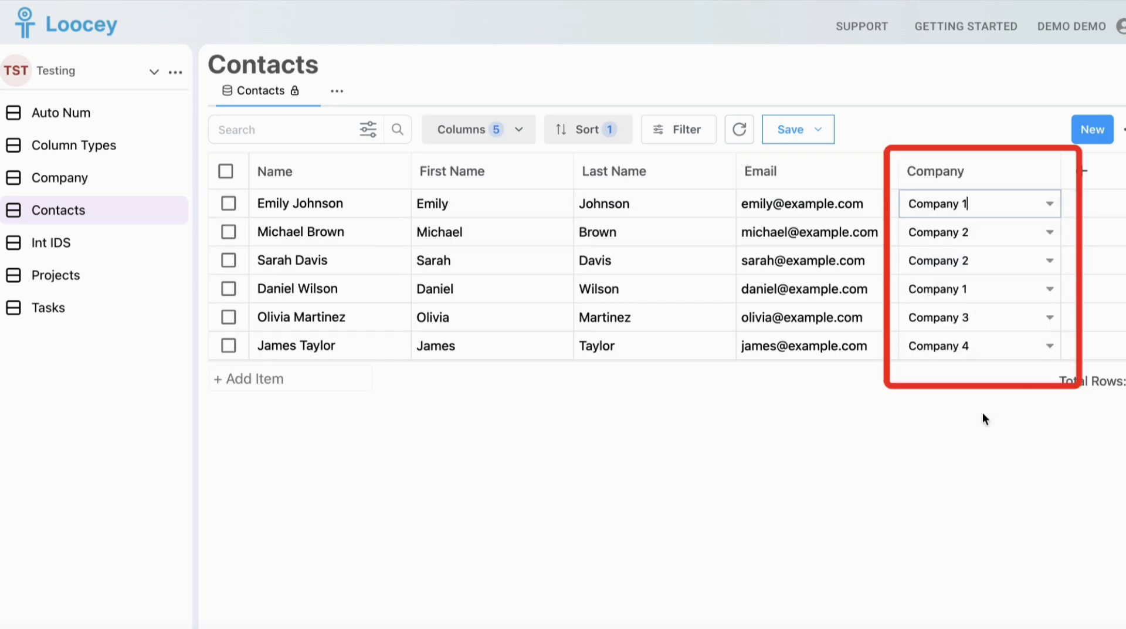
Change the Company column's related list view to Active Companies in its relationship options, and save the column
left_click(1048, 169)
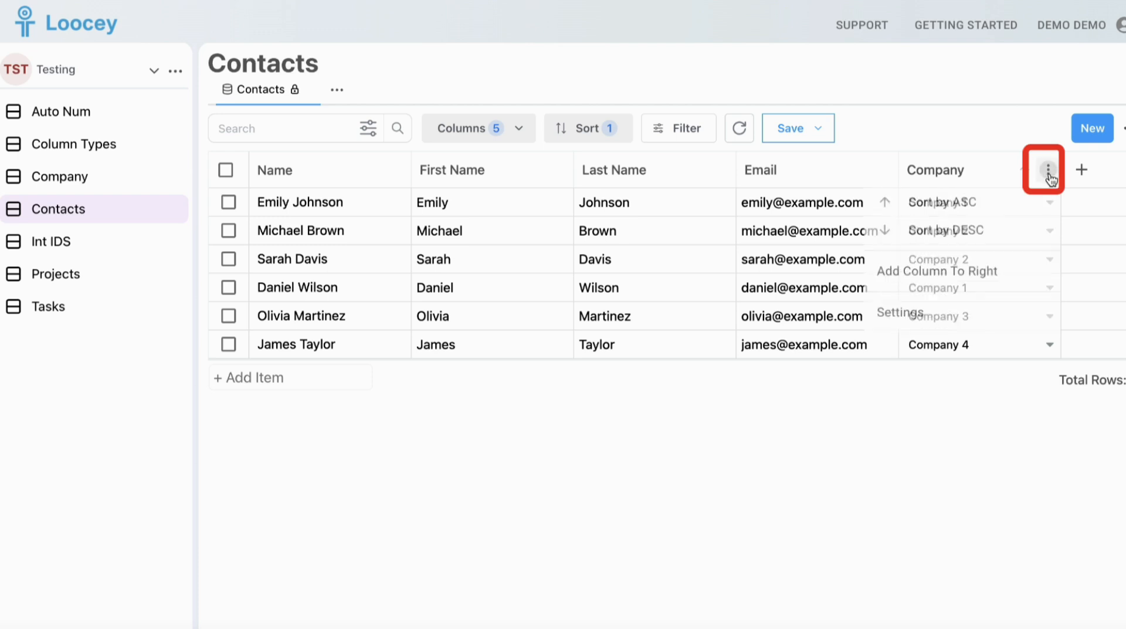
left_click(955, 320)
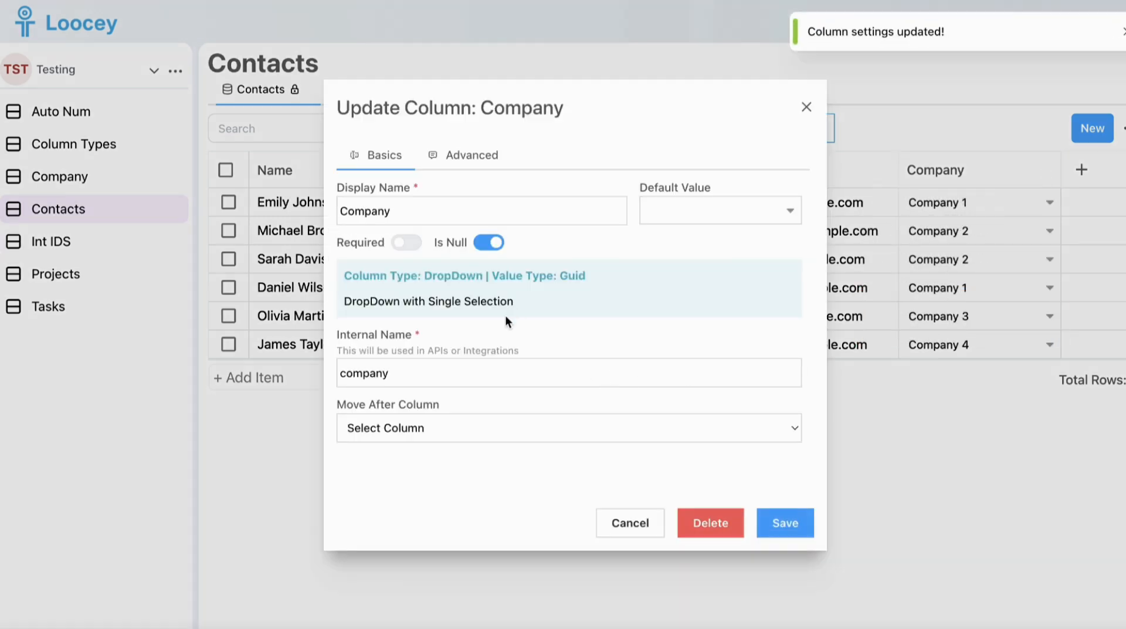
left_click(468, 156)
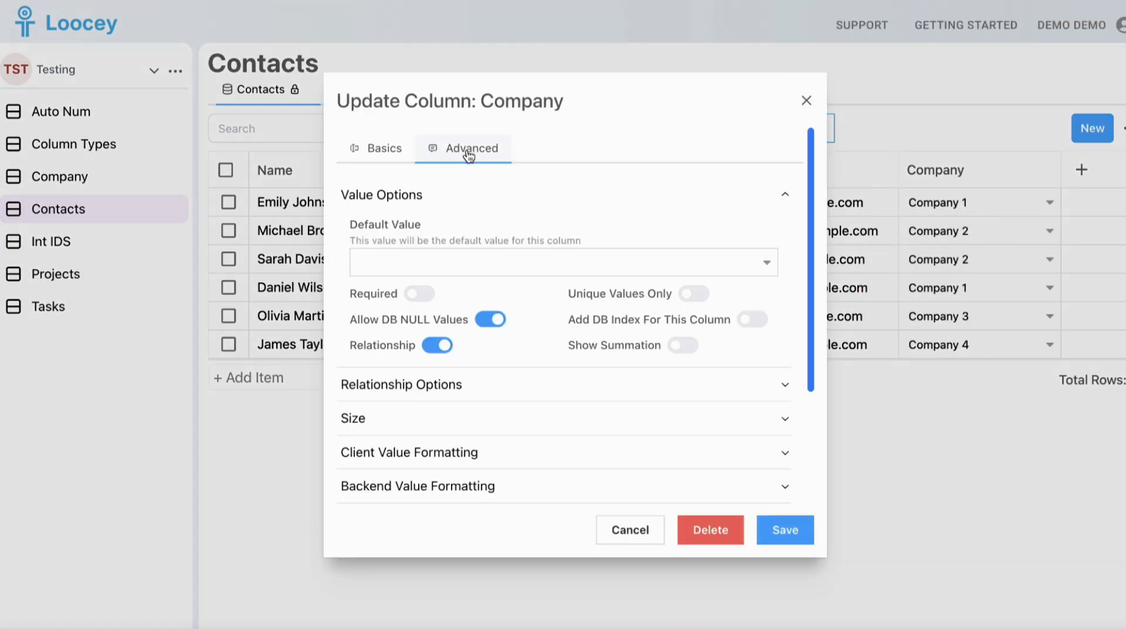
scroll(445, 260, "down", 4)
left_click(441, 268)
left_click(695, 324)
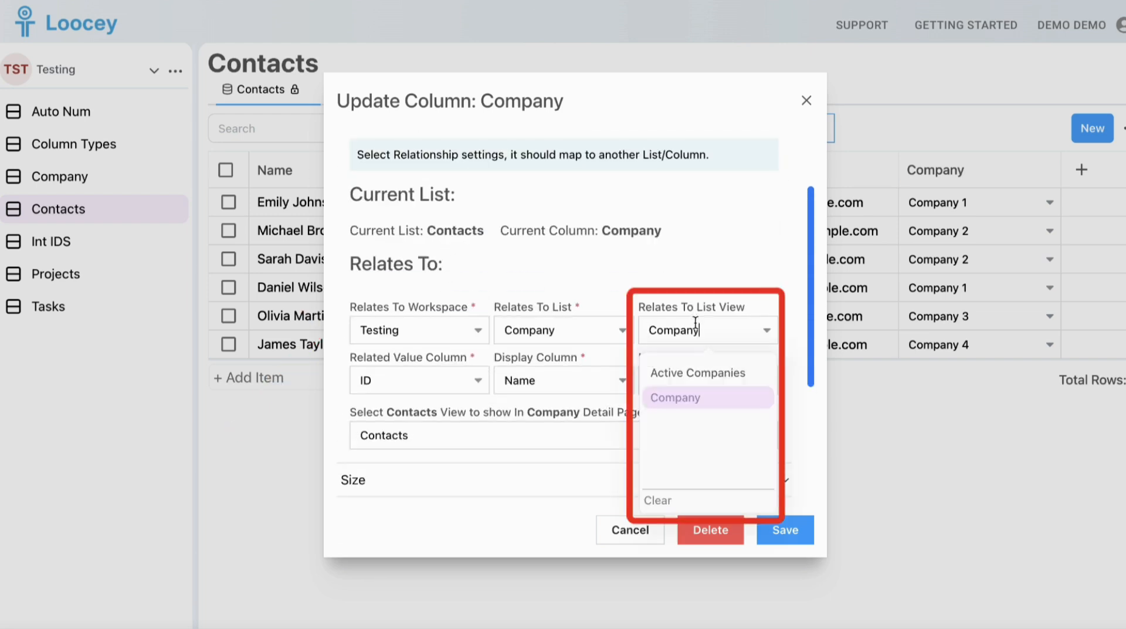
left_click(695, 372)
left_click(788, 530)
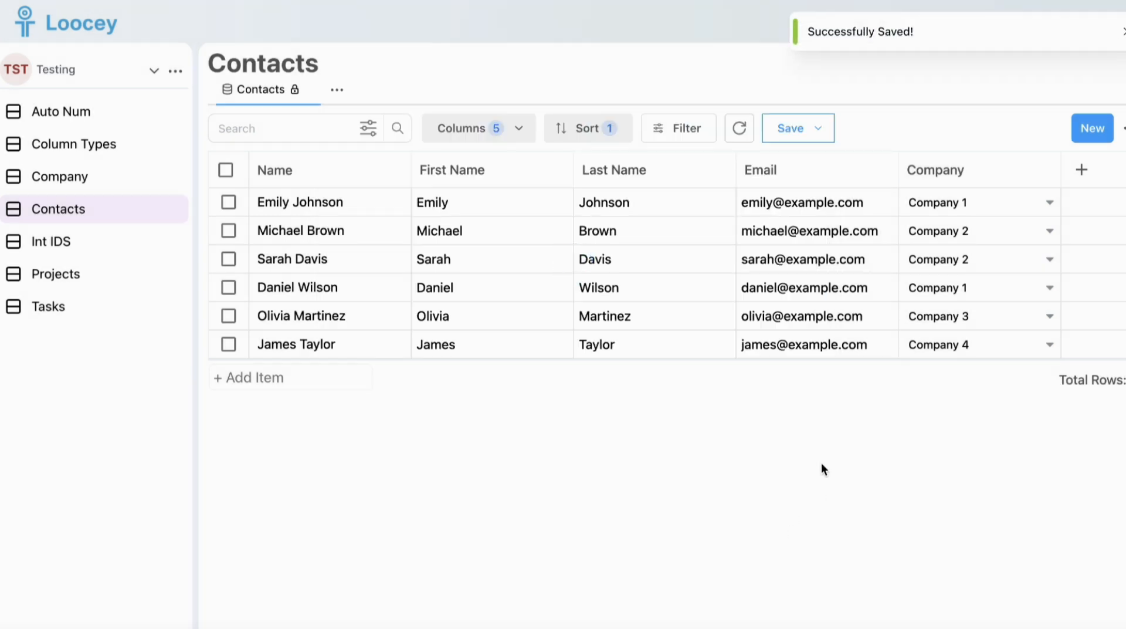
Assign Company 3 to the second and third listed contacts, using the Company column's filtered choices
left_click(993, 202)
left_click(968, 242)
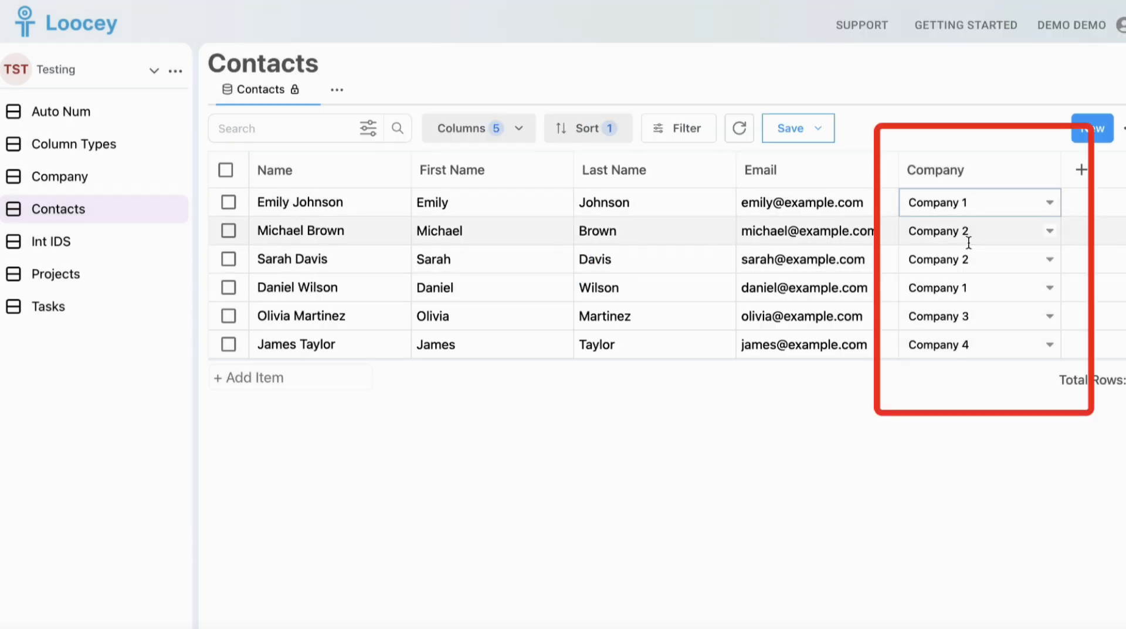
left_click(968, 238)
left_click(959, 302)
left_click(983, 256)
left_click(962, 327)
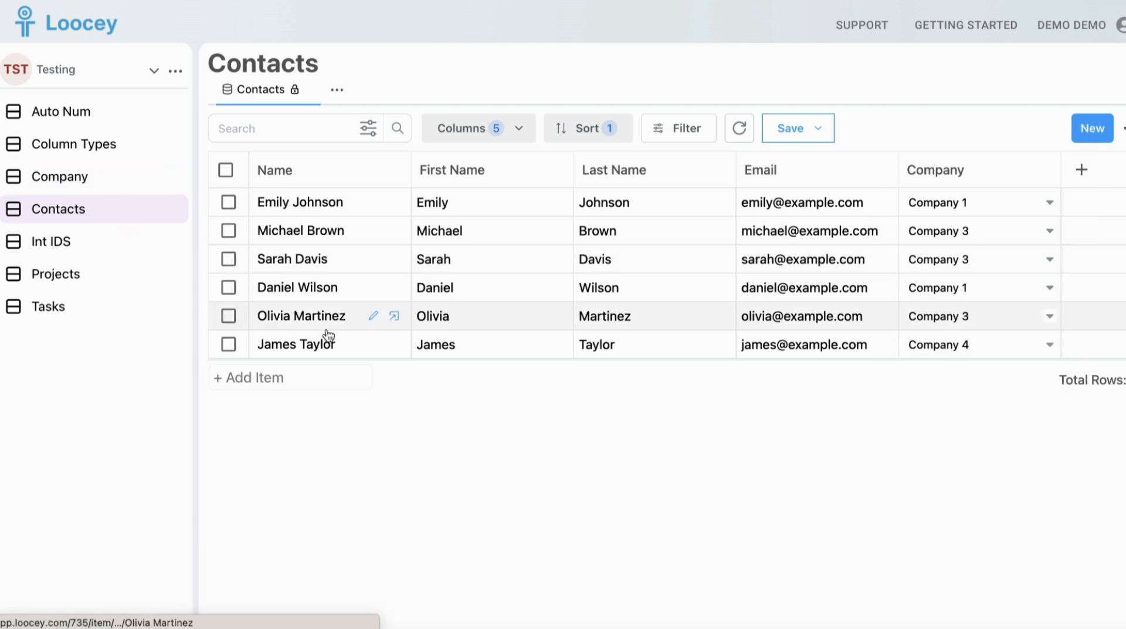